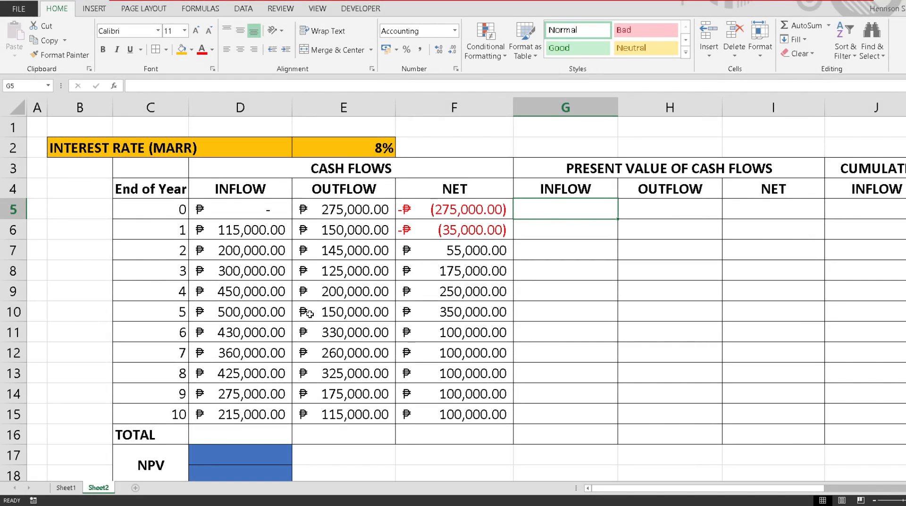
# Examine the labels of the evaluation measures below the cash flow table, from NPV through B/C RATIO.
pyautogui.scroll(-3, 286, 315)
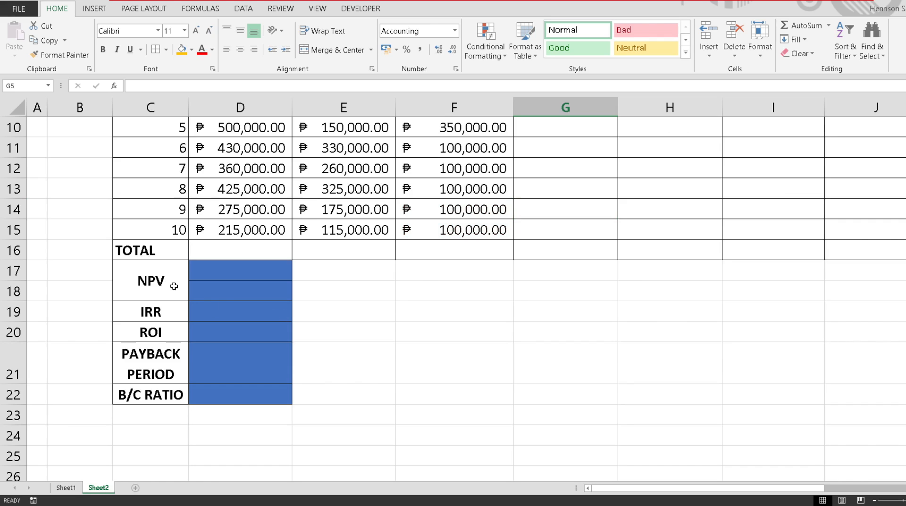
pyautogui.click(174, 286)
pyautogui.click(162, 313)
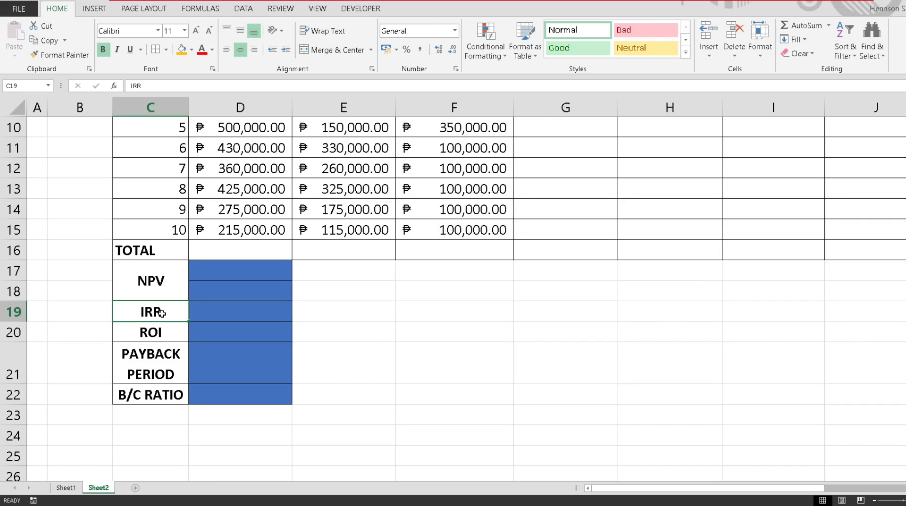
pyautogui.click(159, 339)
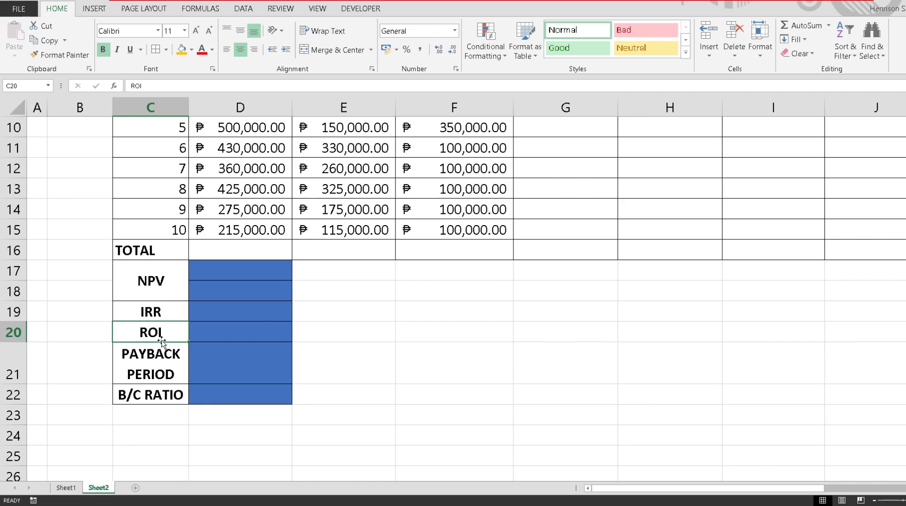
pyautogui.click(166, 361)
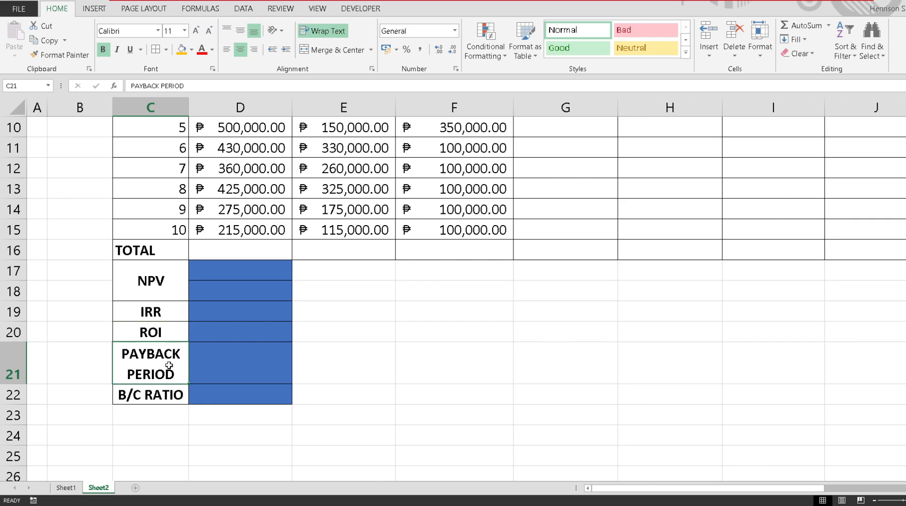
pyautogui.click(154, 398)
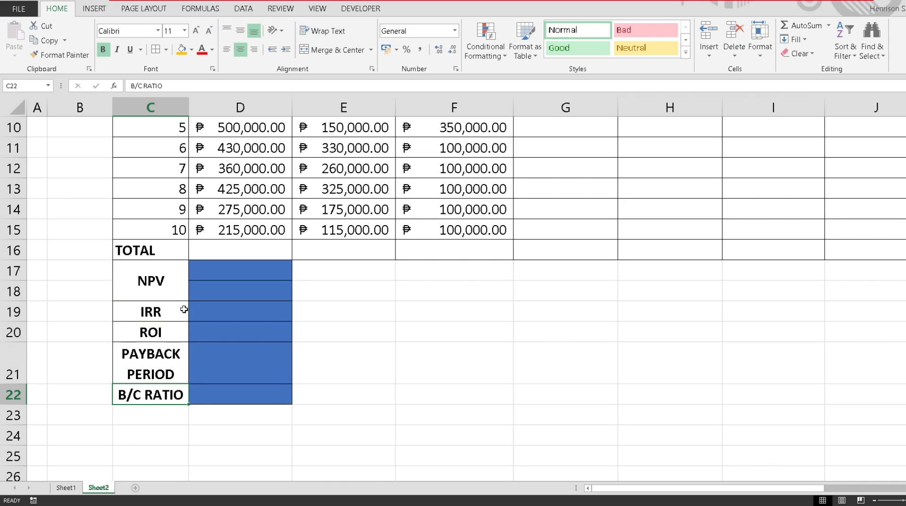
pyautogui.scroll(3, 250, 365)
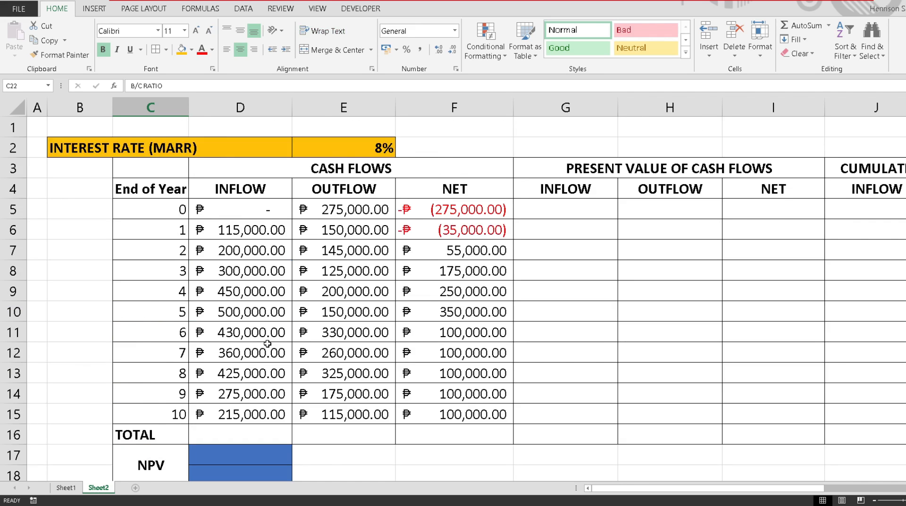
pyautogui.scroll(-2, 257, 351)
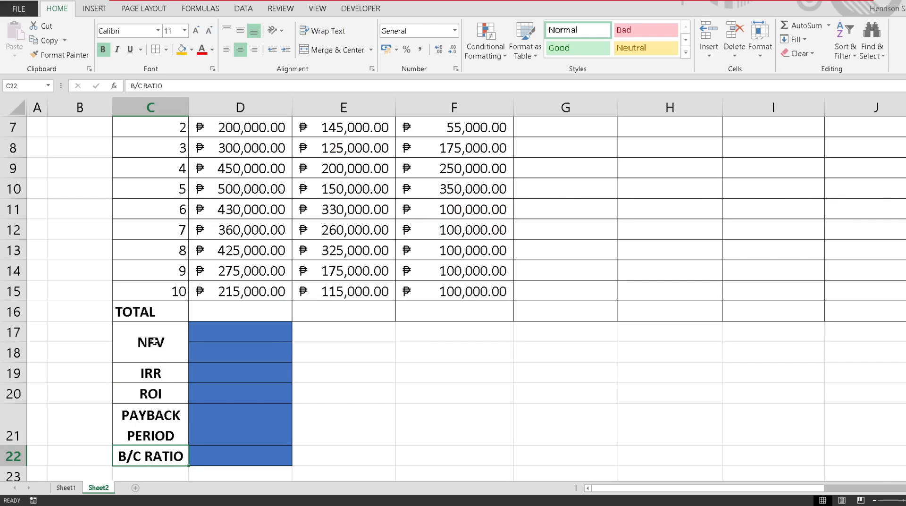
pyautogui.moveTo(154, 342); pyautogui.dragTo(153, 453)
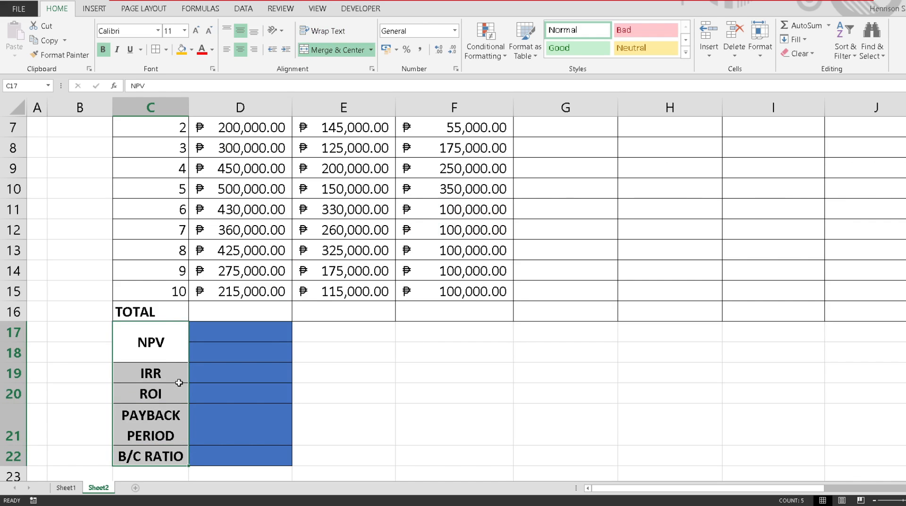
pyautogui.scroll(2, 215, 341)
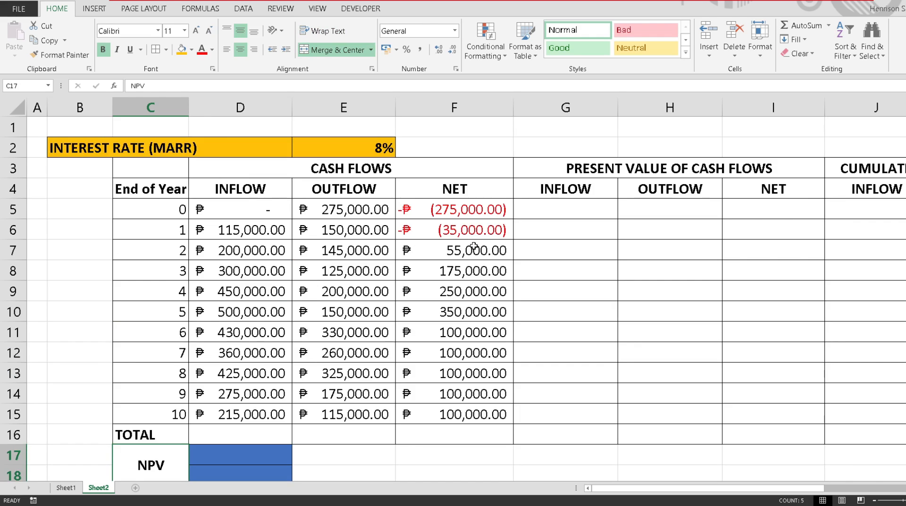
# Review the yearly cash flows, the MARR interest rate, and the empty present value and cumulative present value sections.
pyautogui.moveTo(254, 208); pyautogui.dragTo(470, 409)
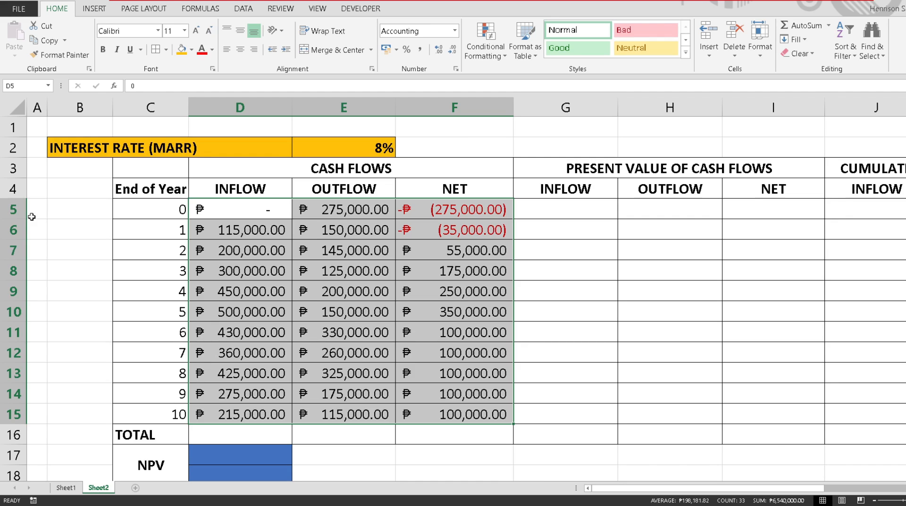
pyautogui.click(160, 208)
pyautogui.click(9, 209)
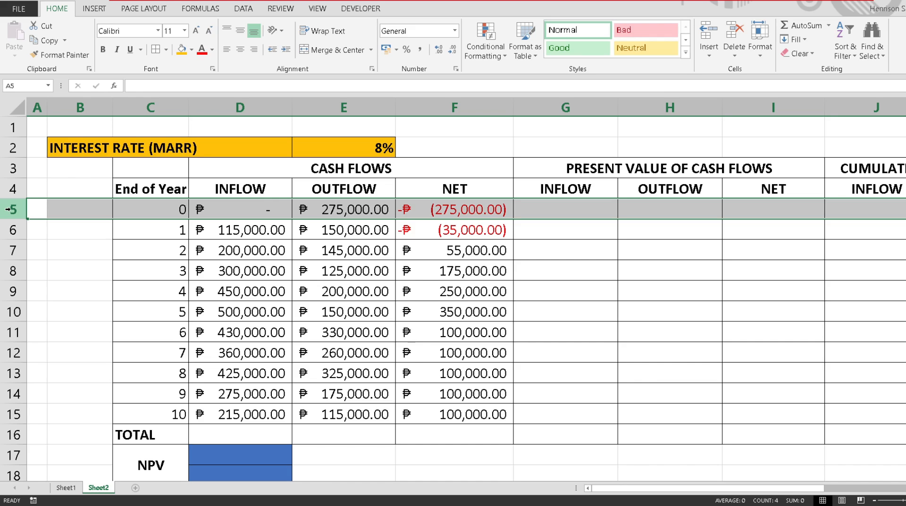
pyautogui.click(9, 148)
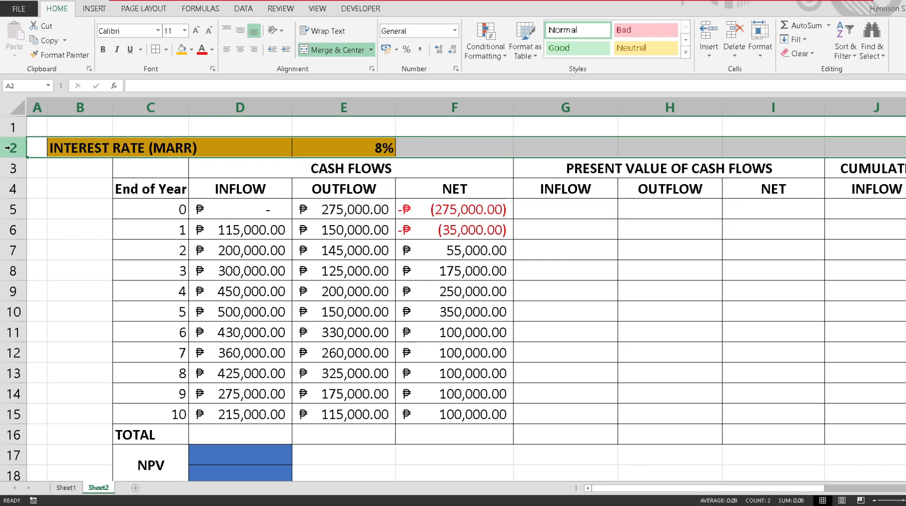
pyautogui.click(106, 148)
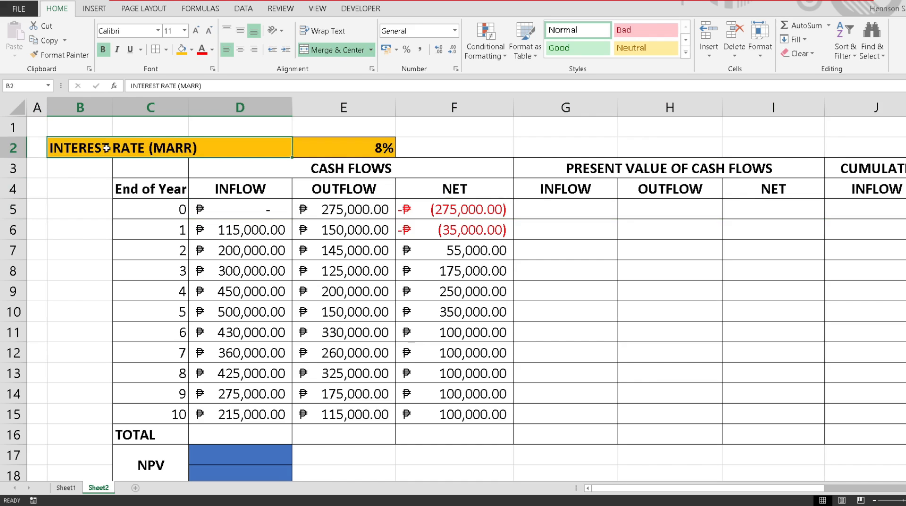
pyautogui.click(373, 147)
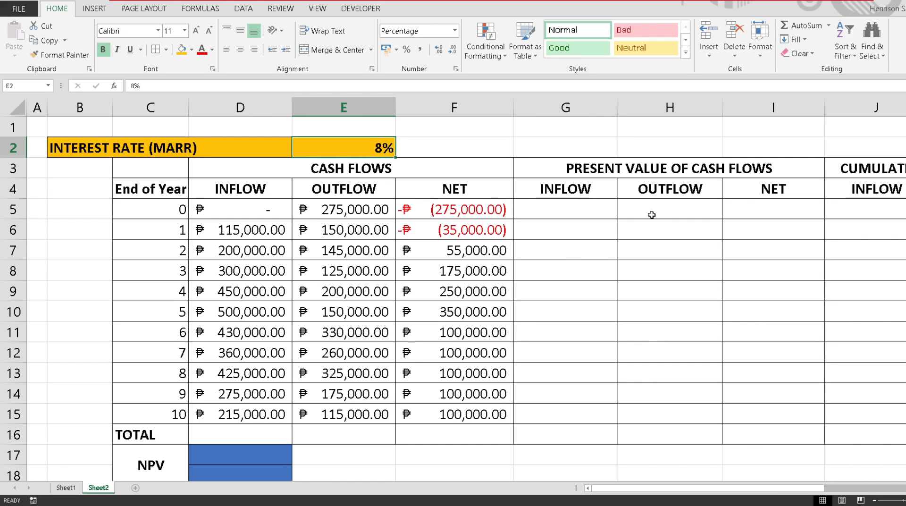
pyautogui.click(628, 172)
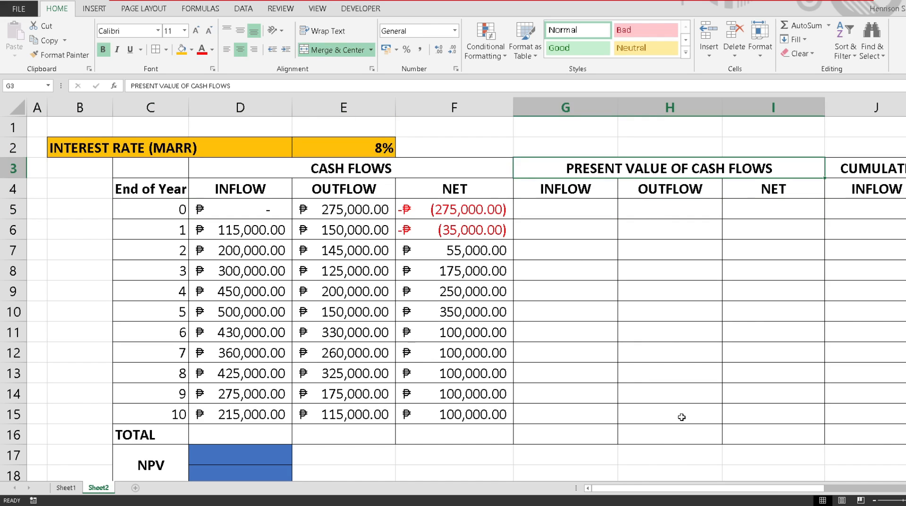
pyautogui.moveTo(681, 490); pyautogui.dragTo(705, 490)
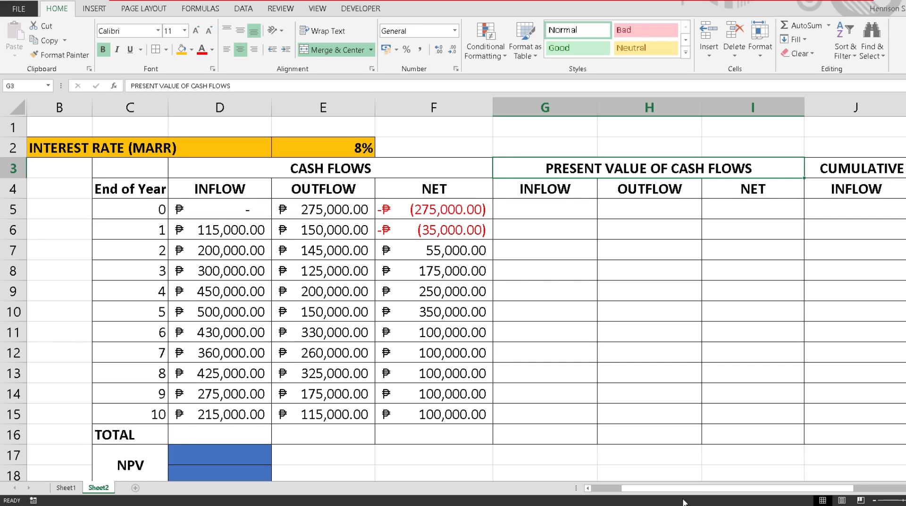
pyautogui.moveTo(707, 490); pyautogui.dragTo(770, 488)
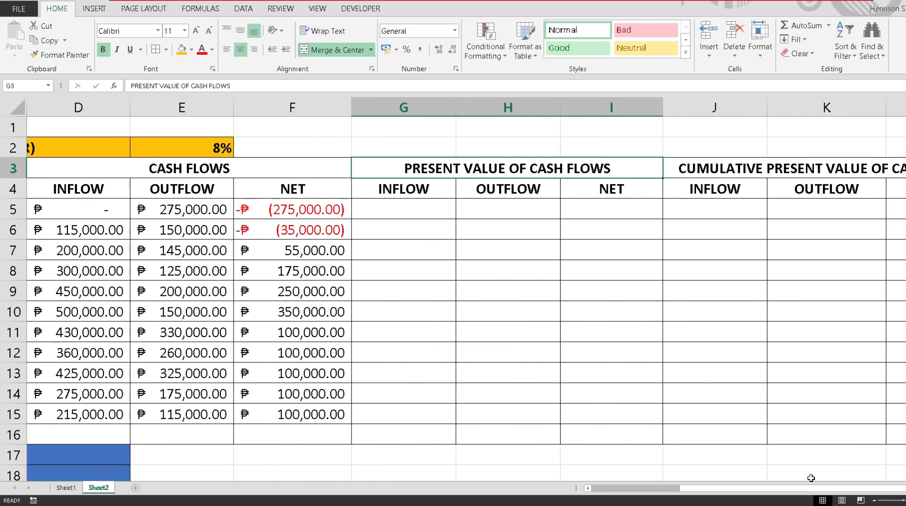
pyautogui.hscroll(3, 648, 277)
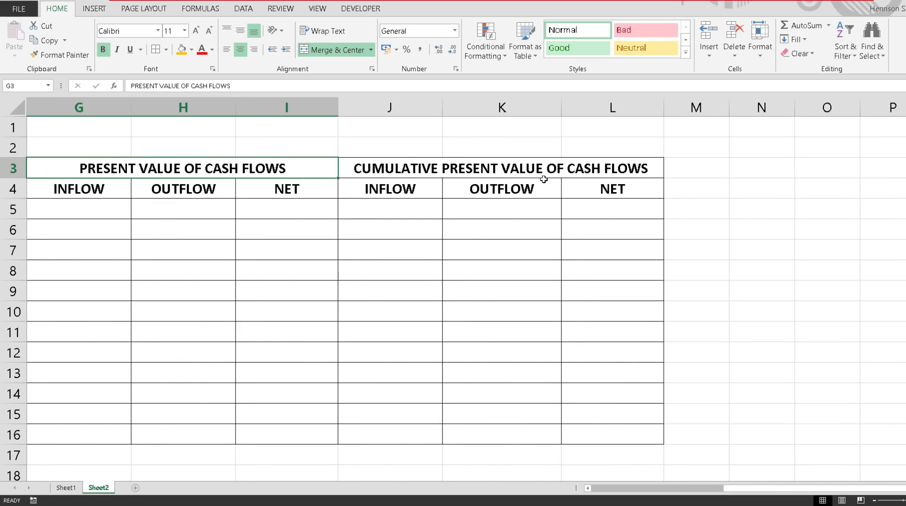
pyautogui.moveTo(905, 493); pyautogui.dragTo(618, 443)
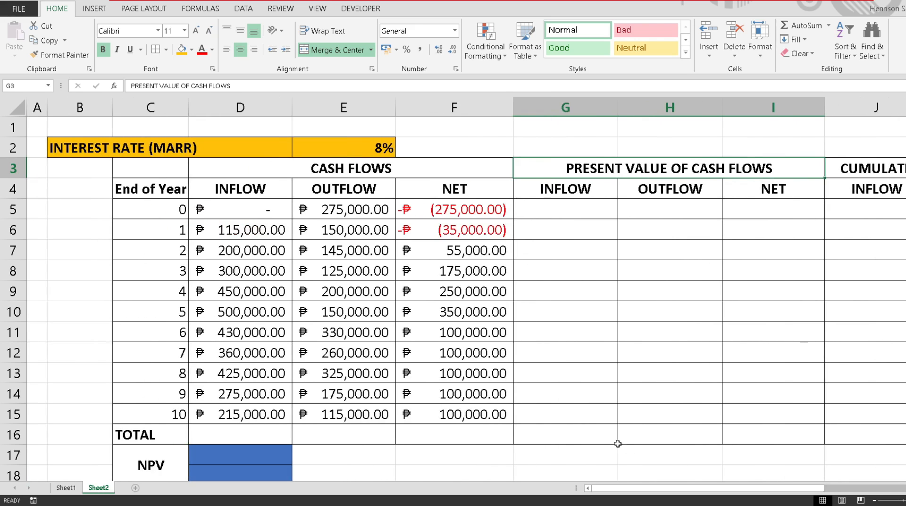
# Begin a PV formula in G5 for the inflow's present value, using the interest rate as absolute reference $E$2.
pyautogui.click(567, 205)
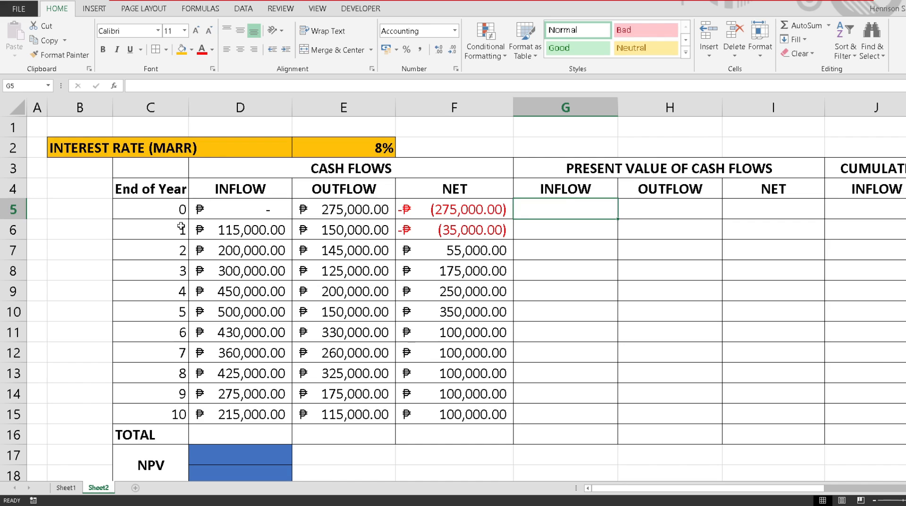
pyautogui.moveTo(251, 209); pyautogui.dragTo(254, 414)
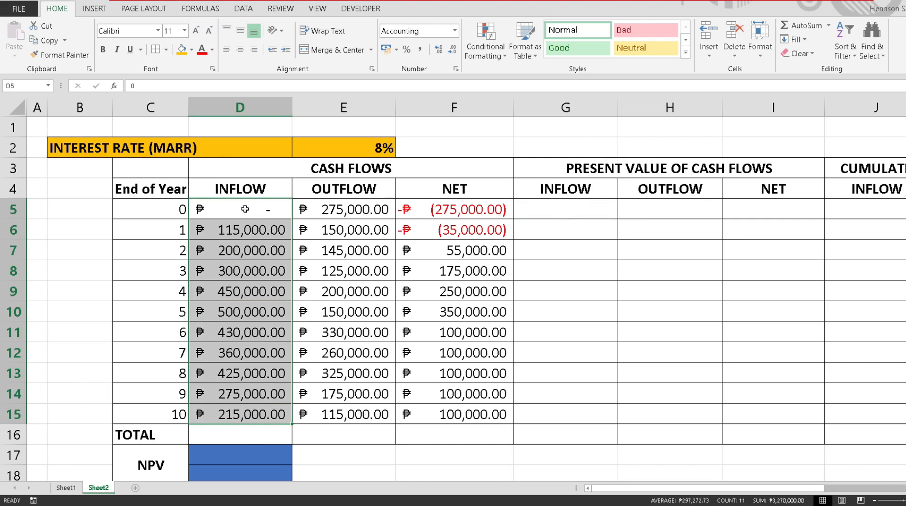
pyautogui.click(582, 206)
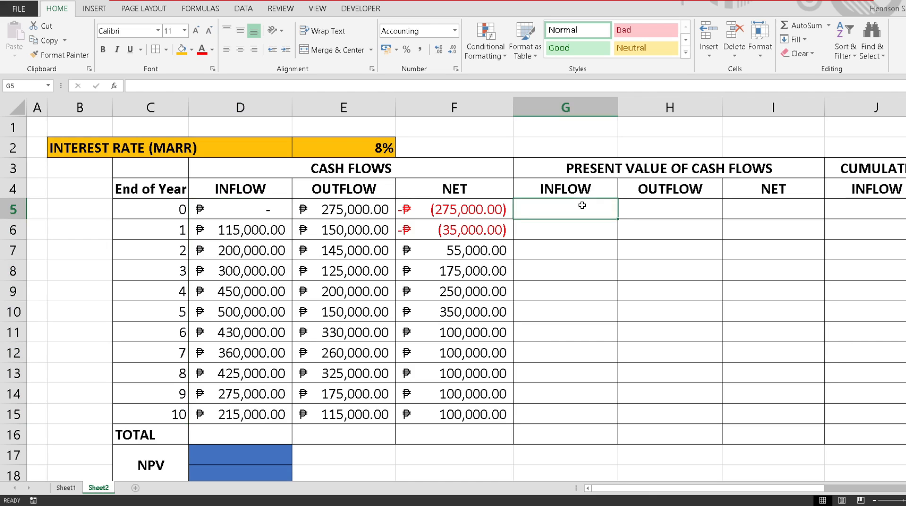
pyautogui.write('=')
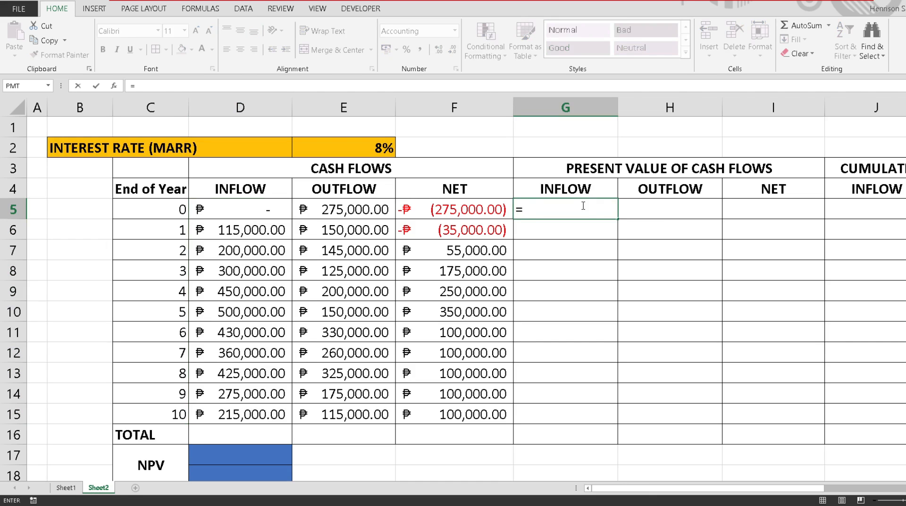
pyautogui.write('PV(')
pyautogui.click(383, 144)
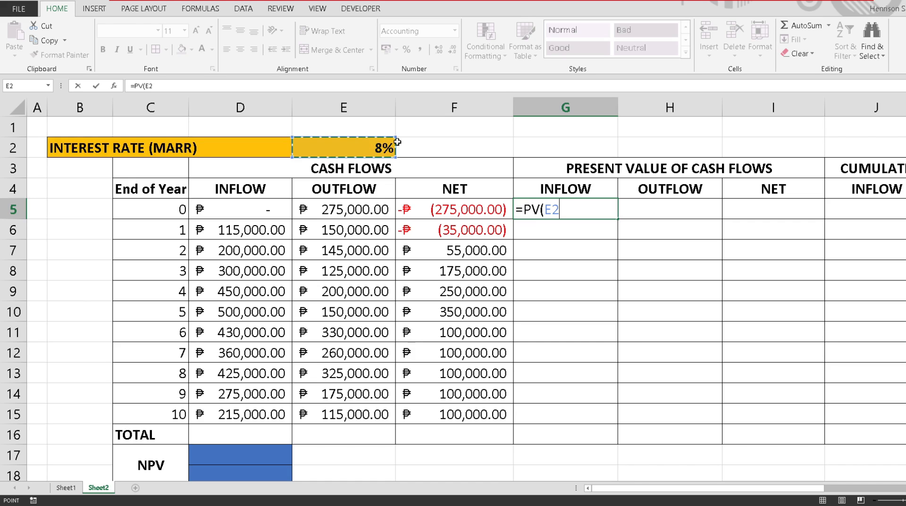
pyautogui.press('F4')
pyautogui.write(',')
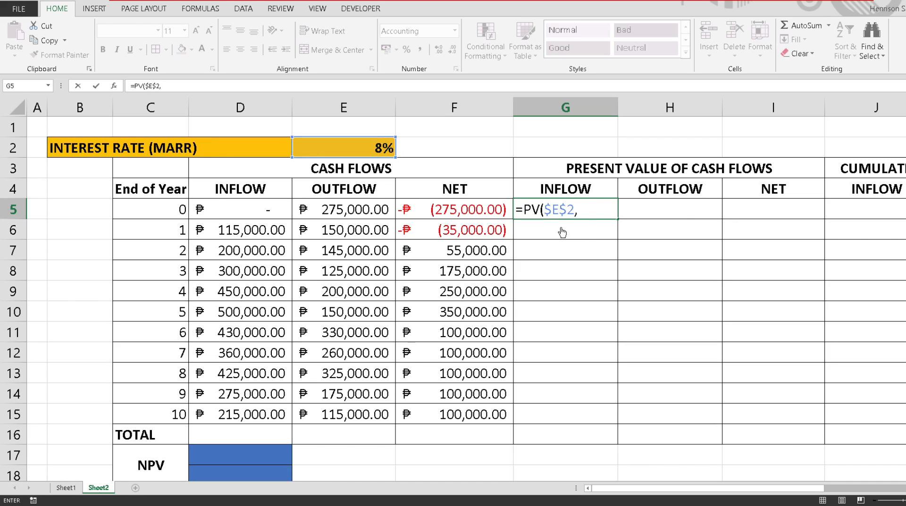
# Complete the G5 formula as =PV($E$2,$C5,,D5,0) and copy it down the present value inflow column to G15.
pyautogui.click(163, 207)
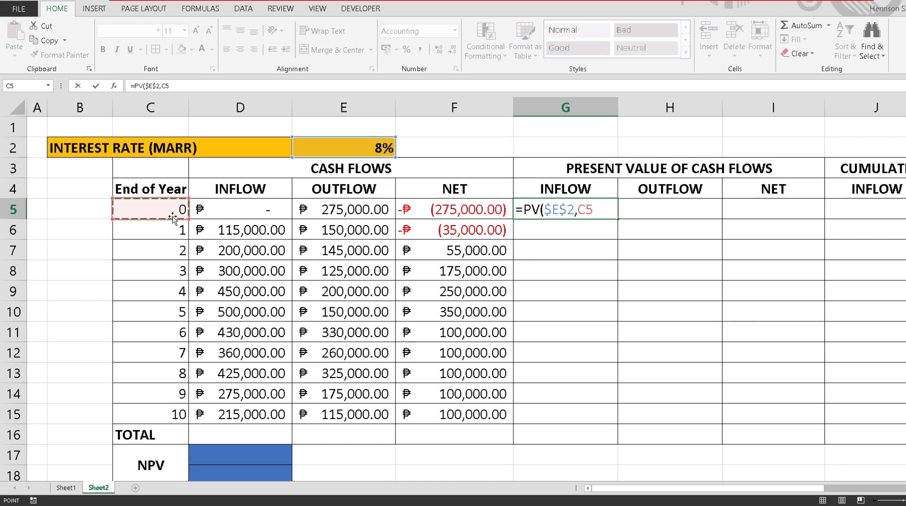
pyautogui.press('F4')
pyautogui.press('F4')
pyautogui.press('F4')
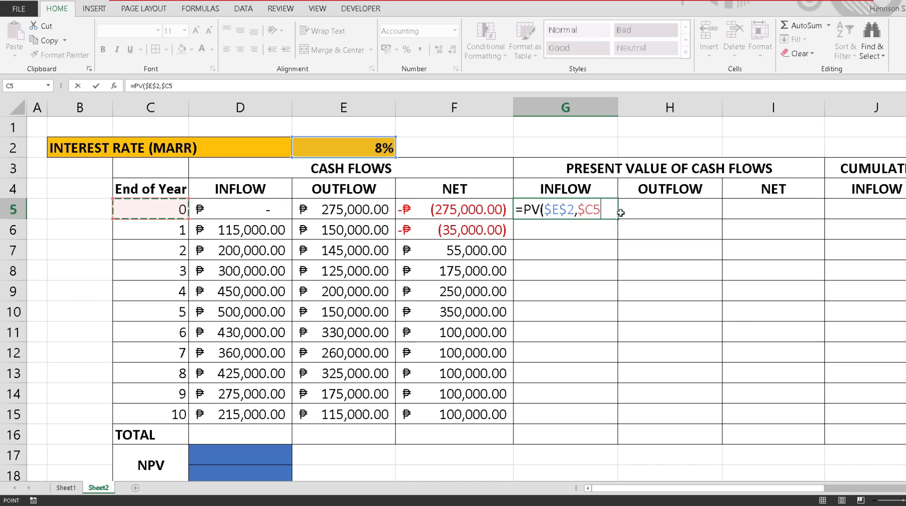
pyautogui.write(',')
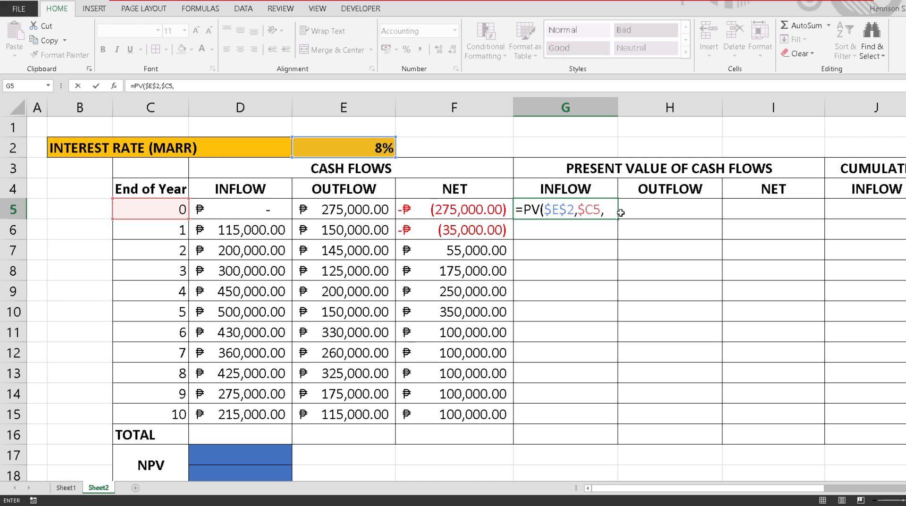
pyautogui.write(',')
pyautogui.click(265, 210)
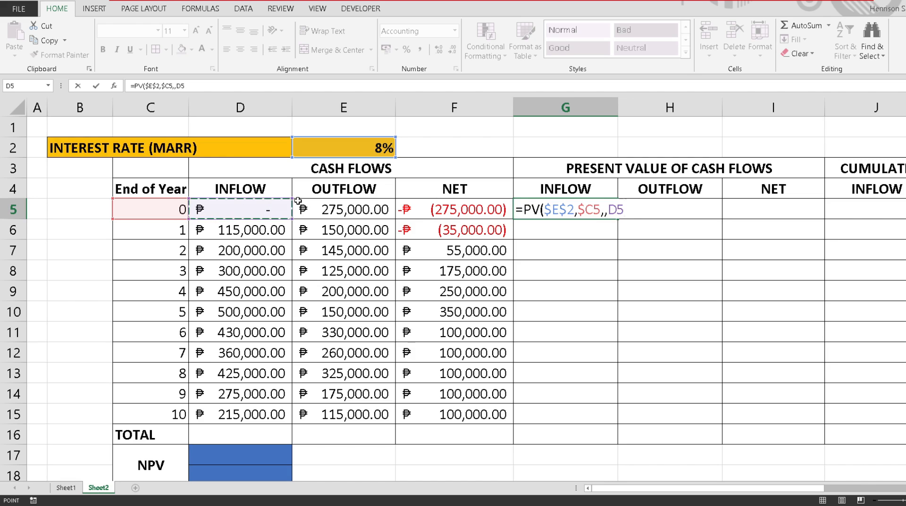
pyautogui.write(',')
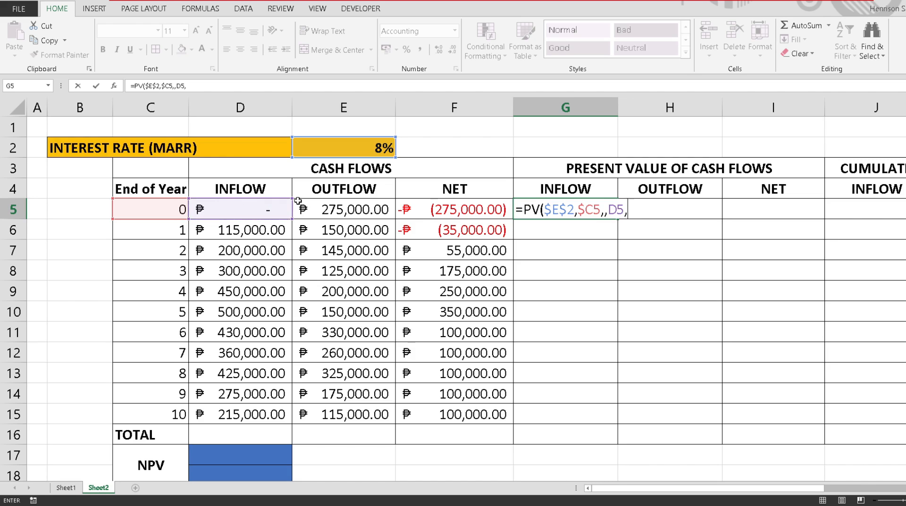
pyautogui.write('0)')
pyautogui.press('Return')
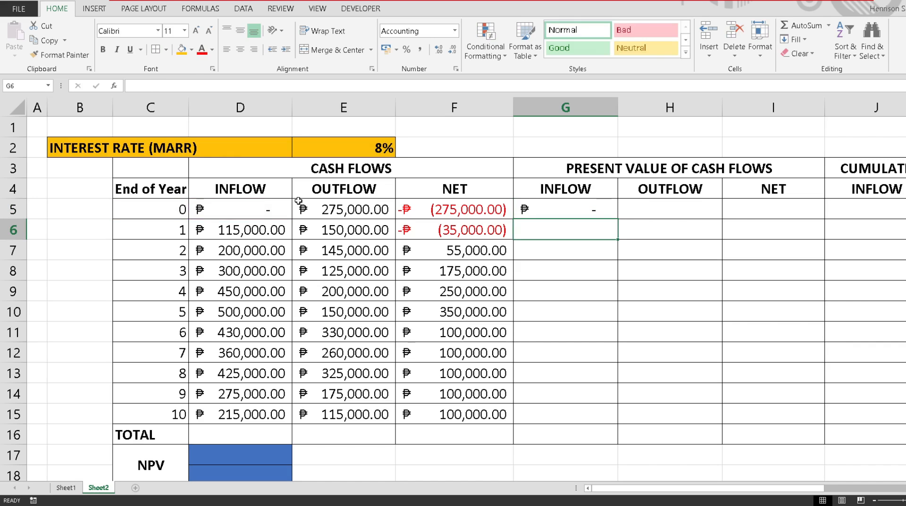
pyautogui.click(590, 211)
pyautogui.moveTo(617, 218)
pyautogui.mouseDown()
pyautogui.moveTo(607, 437)
pyautogui.moveTo(607, 423)
pyautogui.mouseUp()
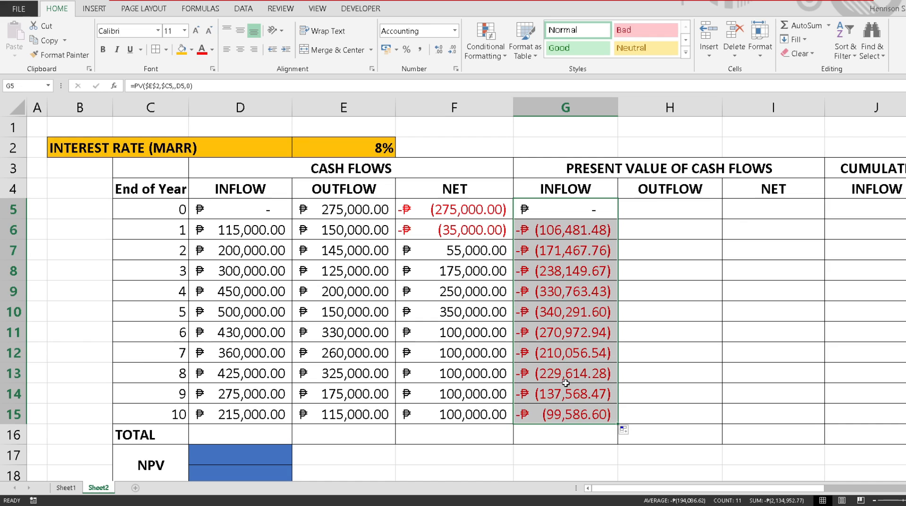
# Negate the G5 formula as =-PV($E$2,$C5,,D5,0), then copy it down to G15 and across to the present value outflow column H5:H15.
pyautogui.click(573, 212)
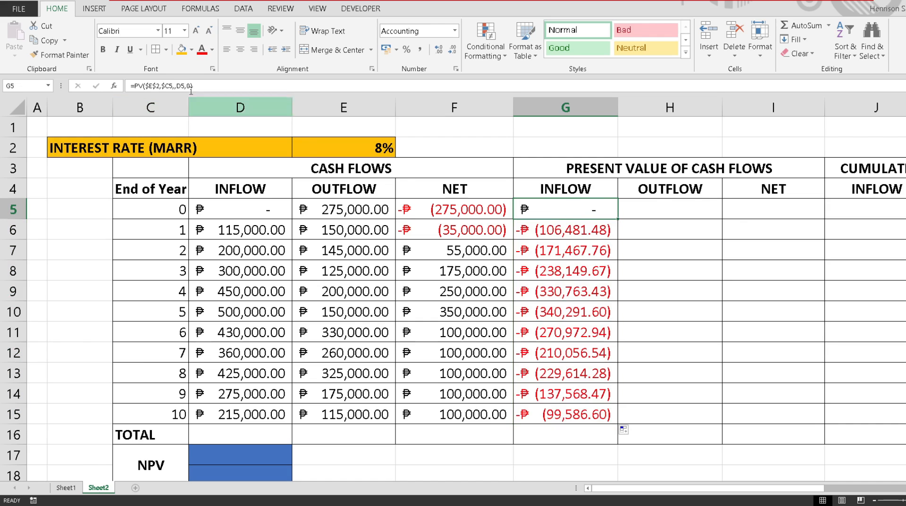
pyautogui.click(134, 85)
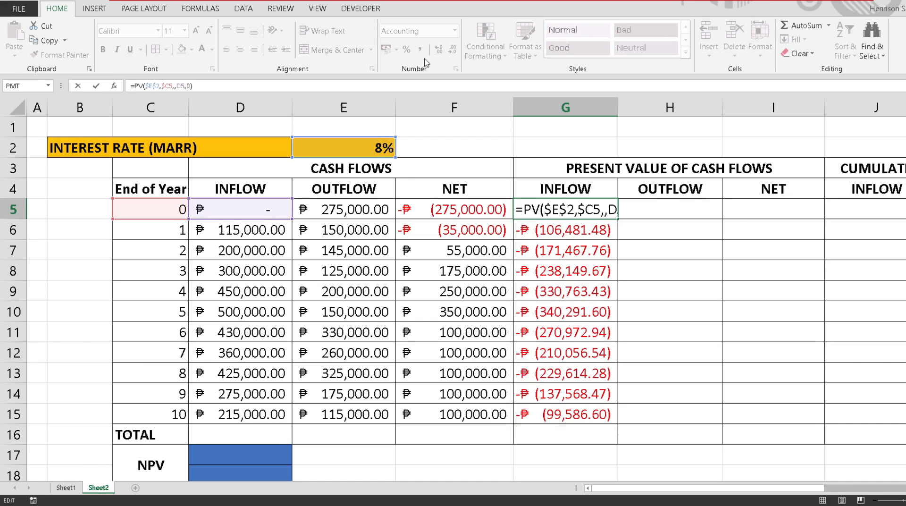
pyautogui.write('-')
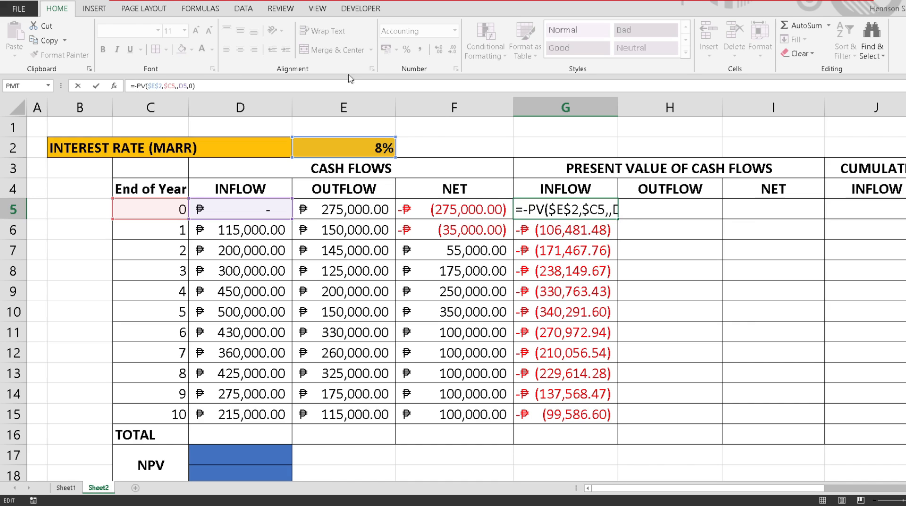
pyautogui.press('Return')
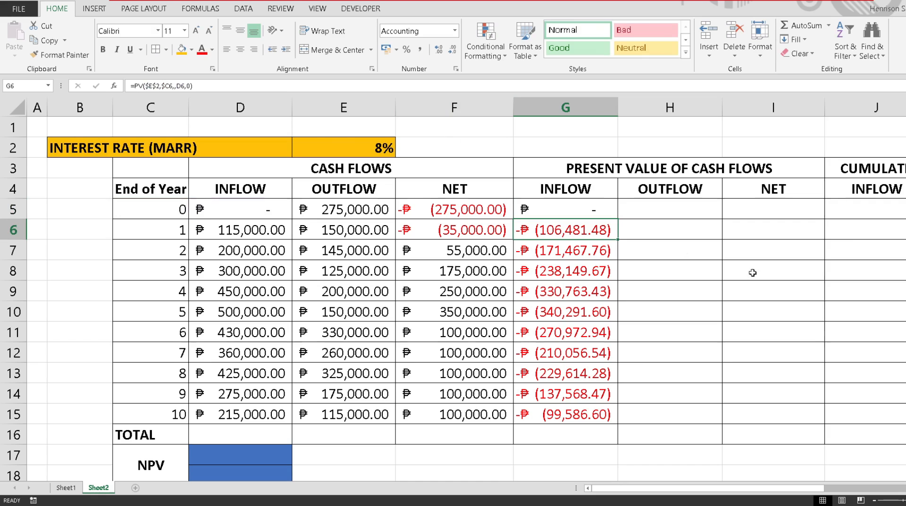
pyautogui.click(586, 207)
pyautogui.moveTo(624, 221); pyautogui.dragTo(625, 410)
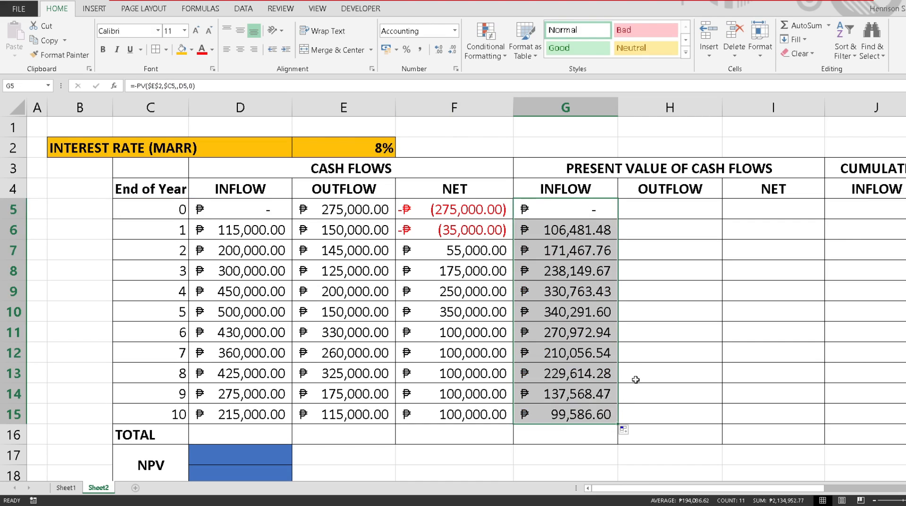
pyautogui.moveTo(619, 424); pyautogui.dragTo(696, 423)
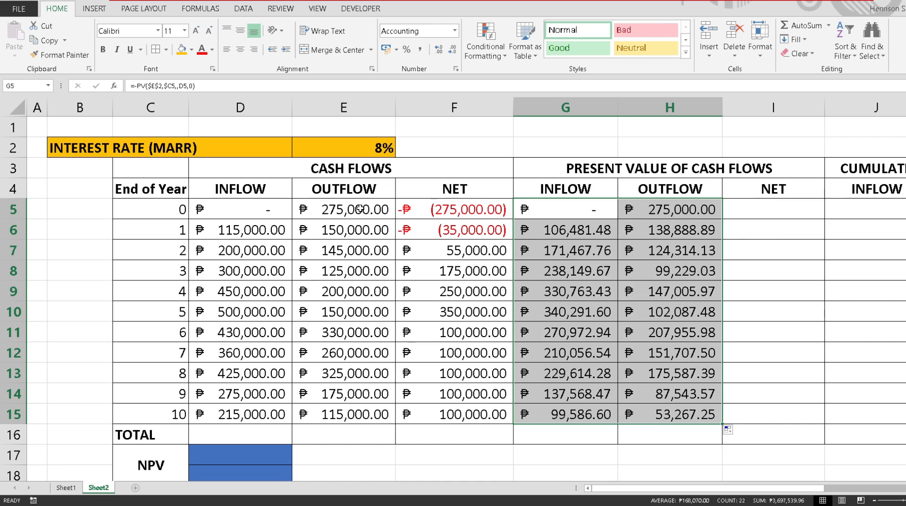
pyautogui.moveTo(360, 209); pyautogui.dragTo(348, 409)
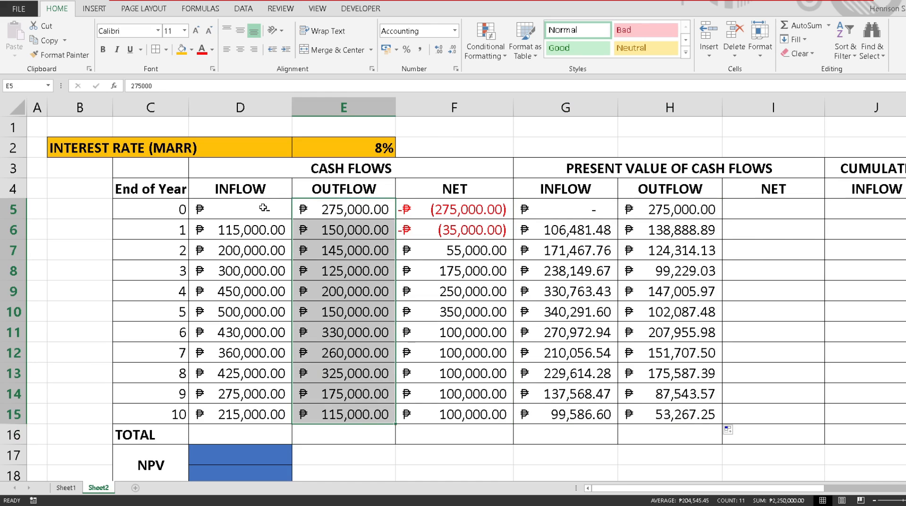
# Calculate the net present value in I5 as =G5-H5 and copy the formula down to I15.
pyautogui.click(797, 208)
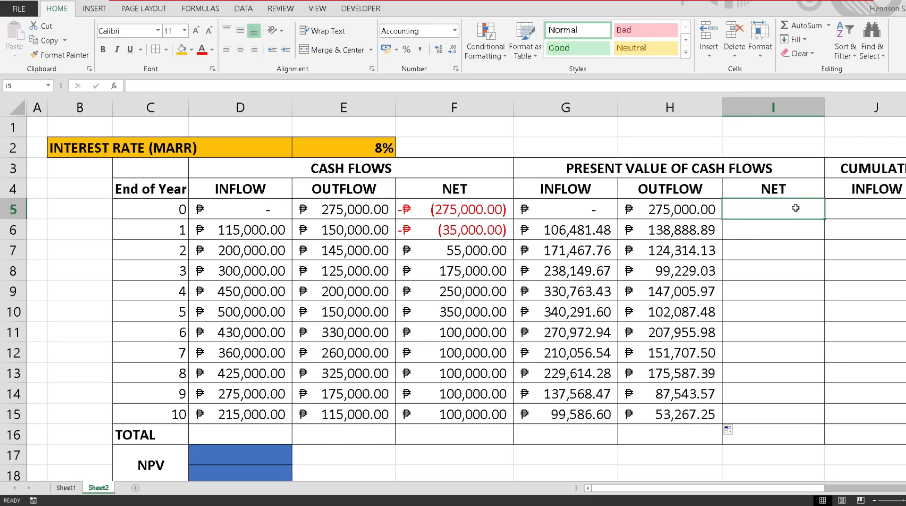
pyautogui.write('=G5-H5')
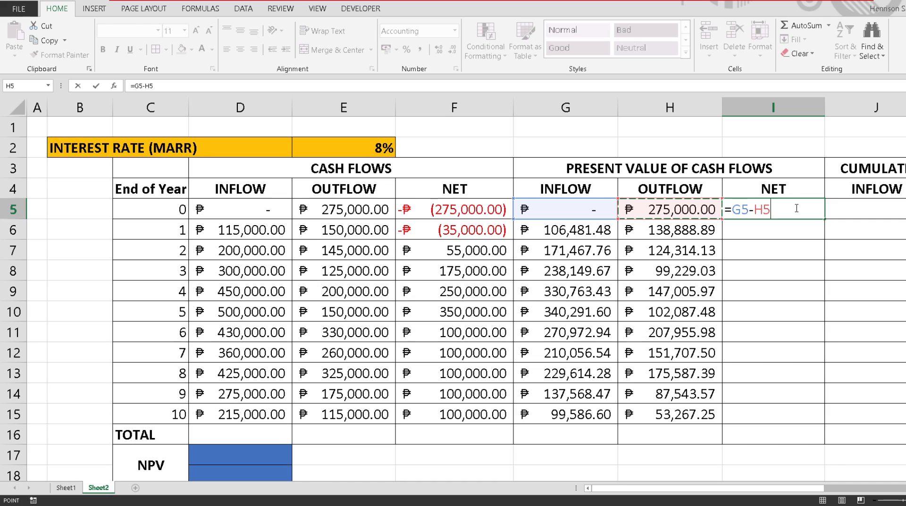
pyautogui.press('BackSpace')
pyautogui.press('BackSpace')
pyautogui.press('BackSpace')
pyautogui.press('BackSpace')
pyautogui.press('BackSpace')
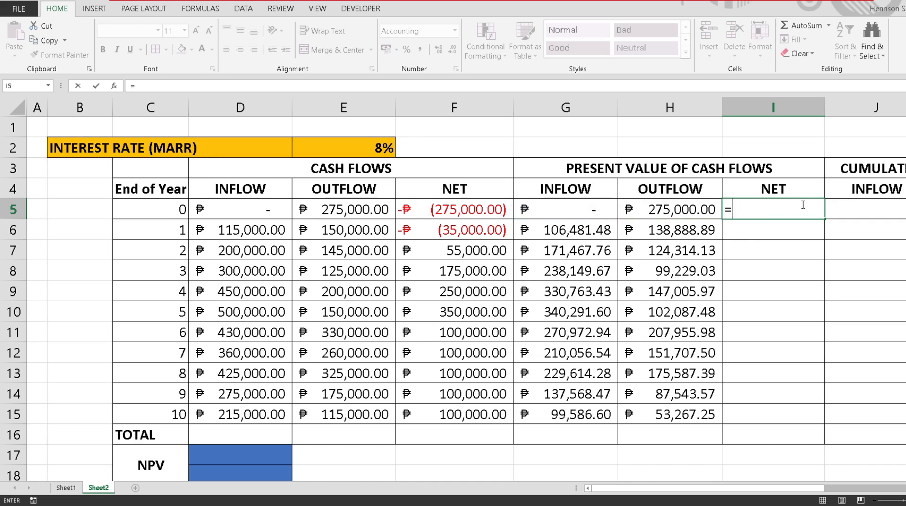
pyautogui.click(577, 207)
pyautogui.write('-')
pyautogui.click(670, 214)
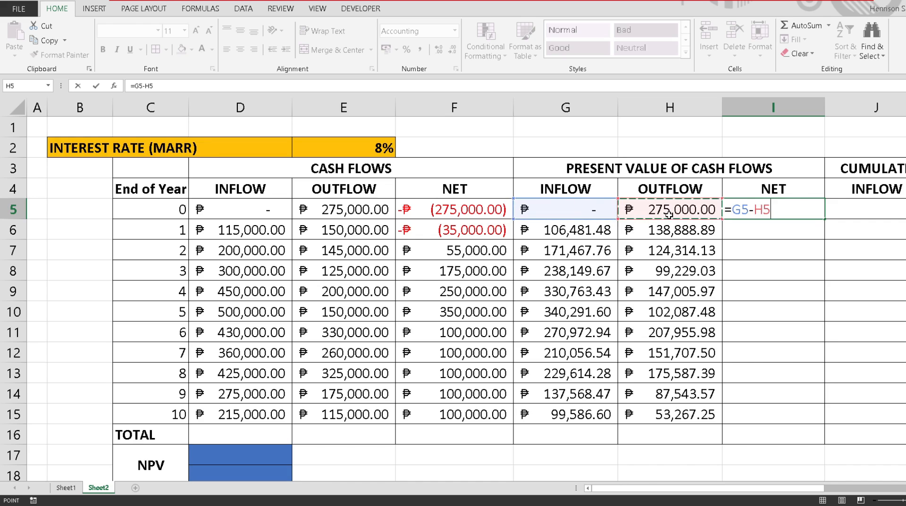
pyautogui.press('Return')
pyautogui.click(777, 207)
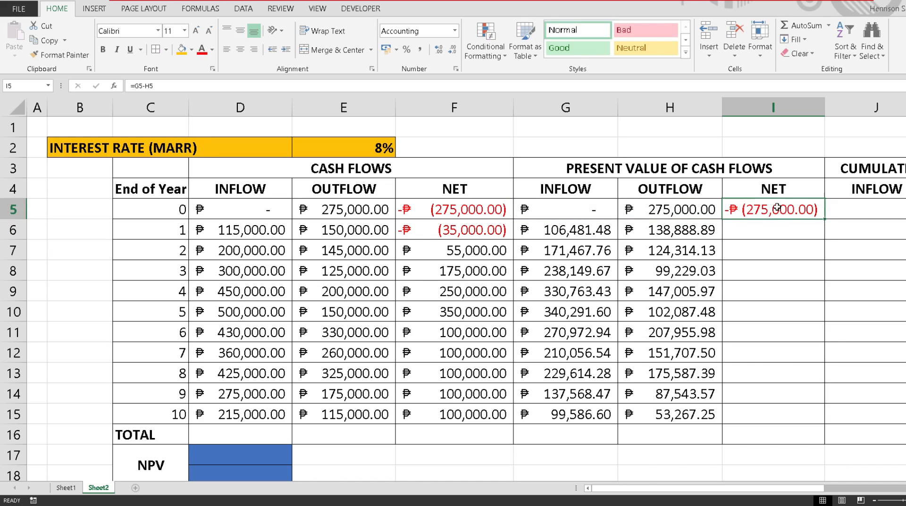
pyautogui.moveTo(824, 218); pyautogui.dragTo(822, 421)
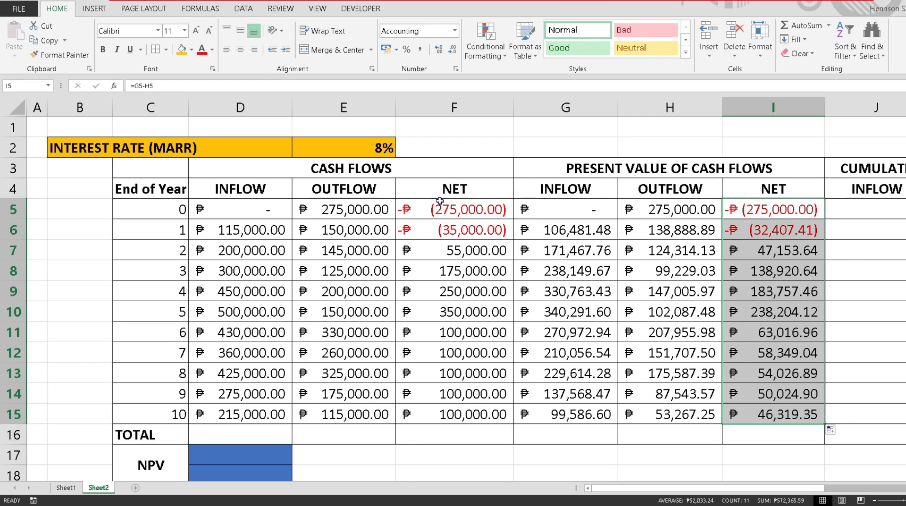
# Sum the present value inflow and outflow columns with AutoSum into G16 and H16 of the TOTAL row.
pyautogui.click(472, 215)
pyautogui.moveTo(472, 216); pyautogui.dragTo(475, 222)
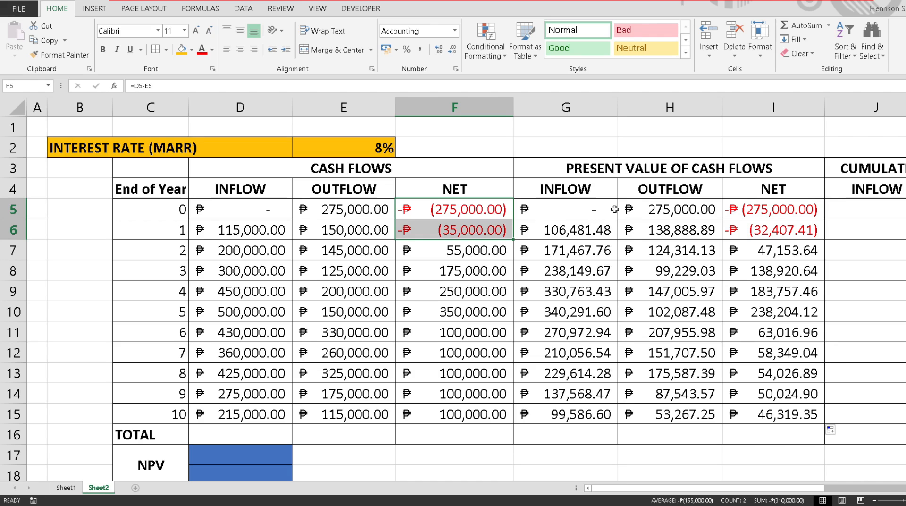
pyautogui.moveTo(594, 207); pyautogui.dragTo(591, 414)
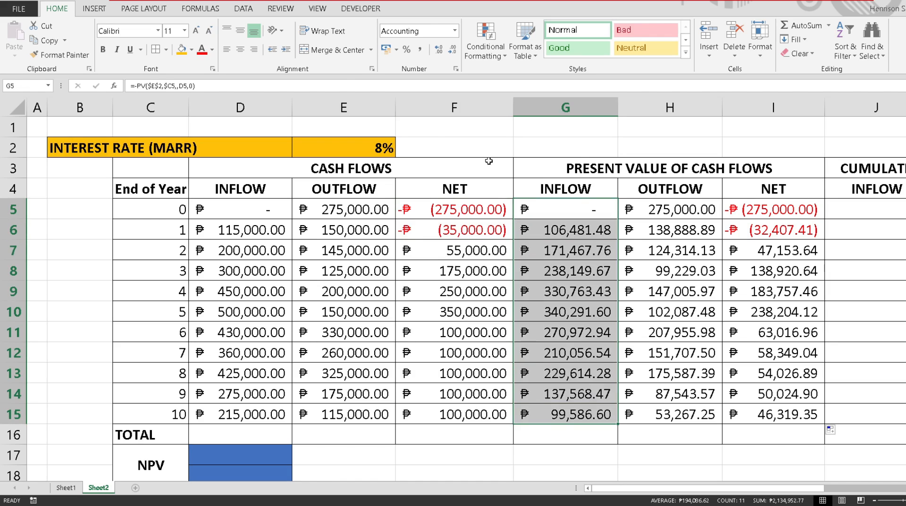
pyautogui.click(808, 26)
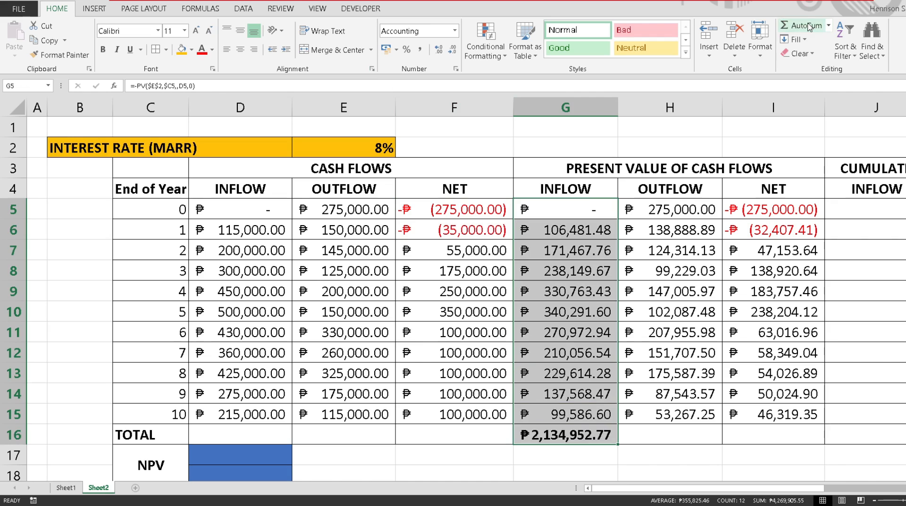
pyautogui.moveTo(685, 212); pyautogui.dragTo(696, 415)
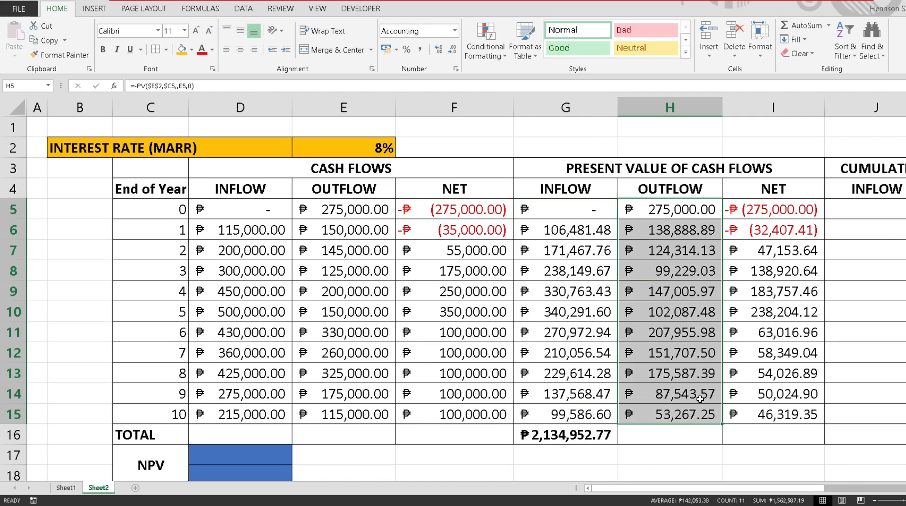
pyautogui.click(806, 26)
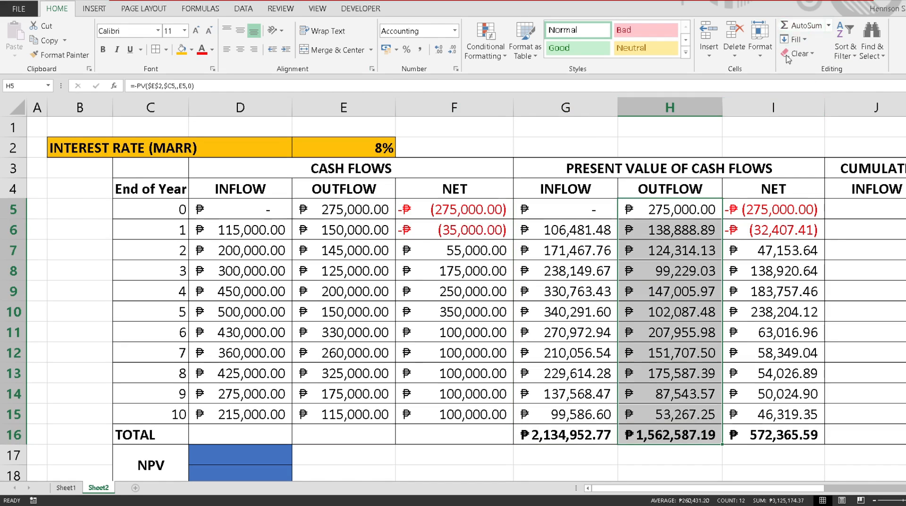
pyautogui.click(586, 452)
pyautogui.scroll(-1, 749, 368)
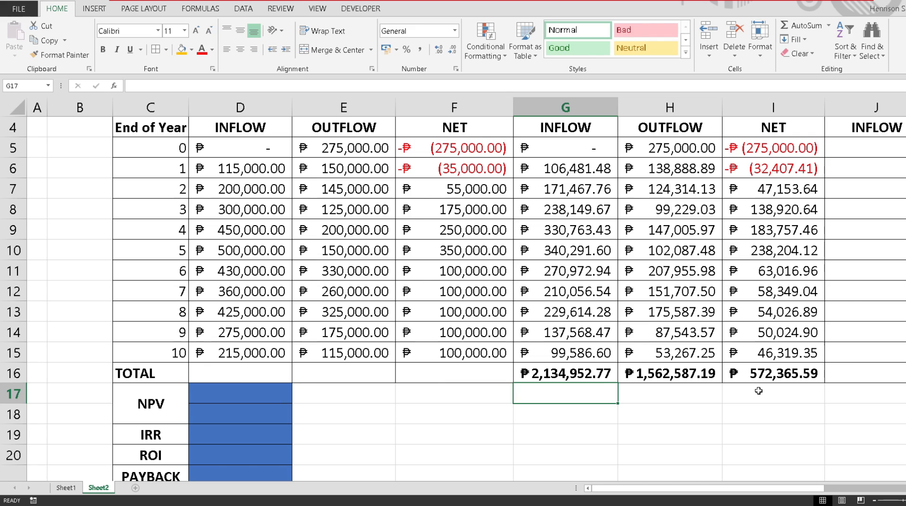
pyautogui.scroll(1, 797, 374)
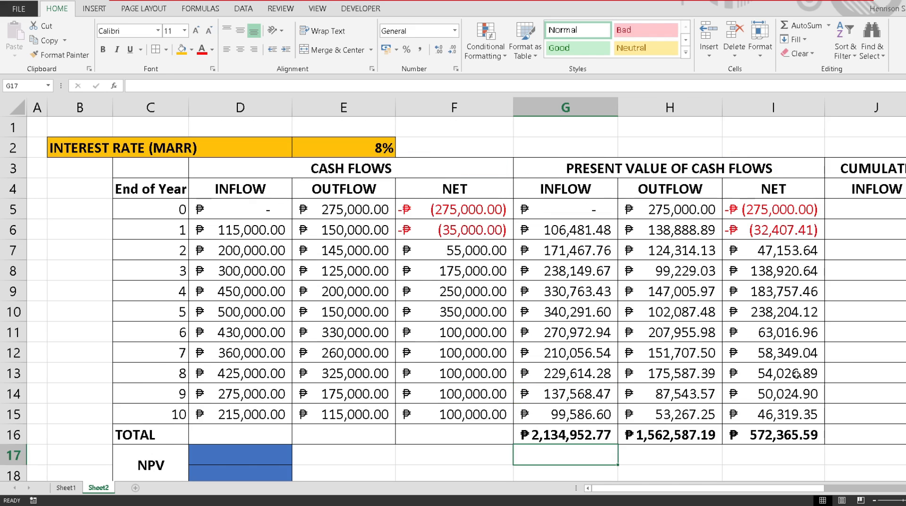
# Link the first NPV cell, D17, to the total of the net present values with =I16.
pyautogui.moveTo(788, 206); pyautogui.dragTo(791, 411)
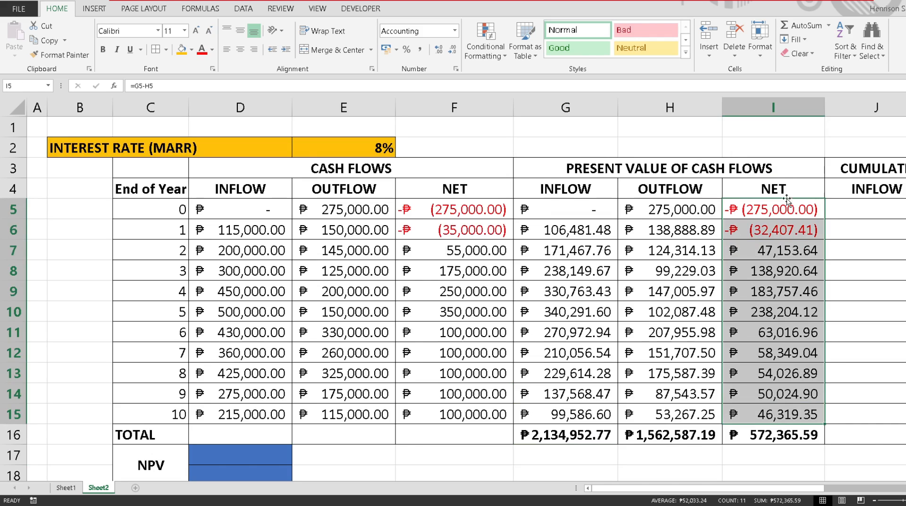
pyautogui.click(243, 457)
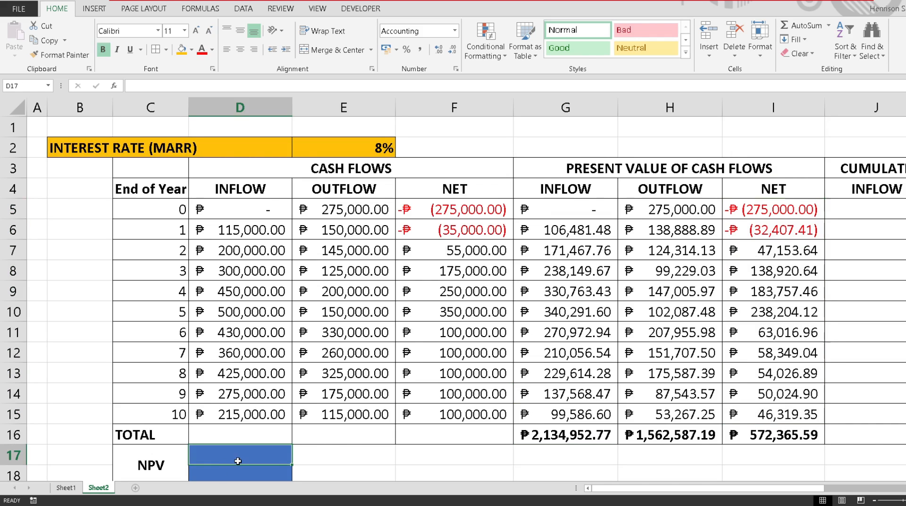
pyautogui.write('=')
pyautogui.click(771, 441)
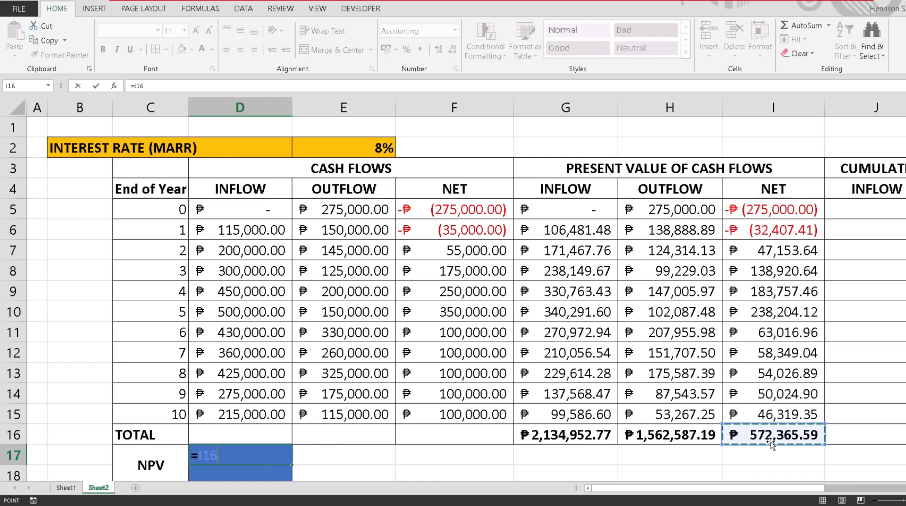
pyautogui.press('Return')
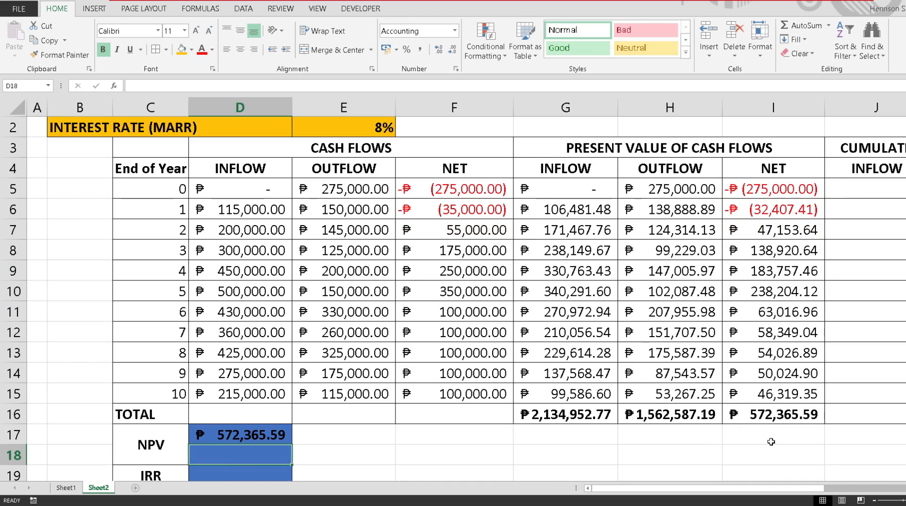
pyautogui.write('=')
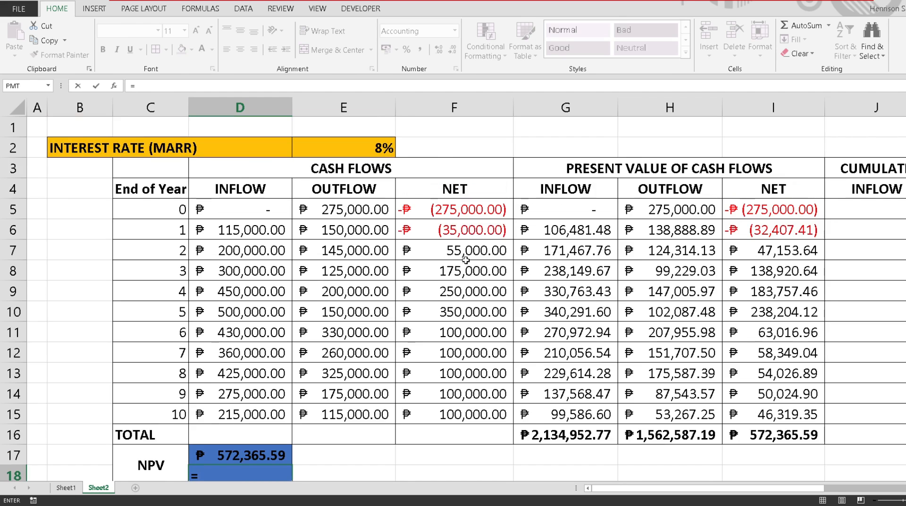
pyautogui.scroll(-1, 475, 309)
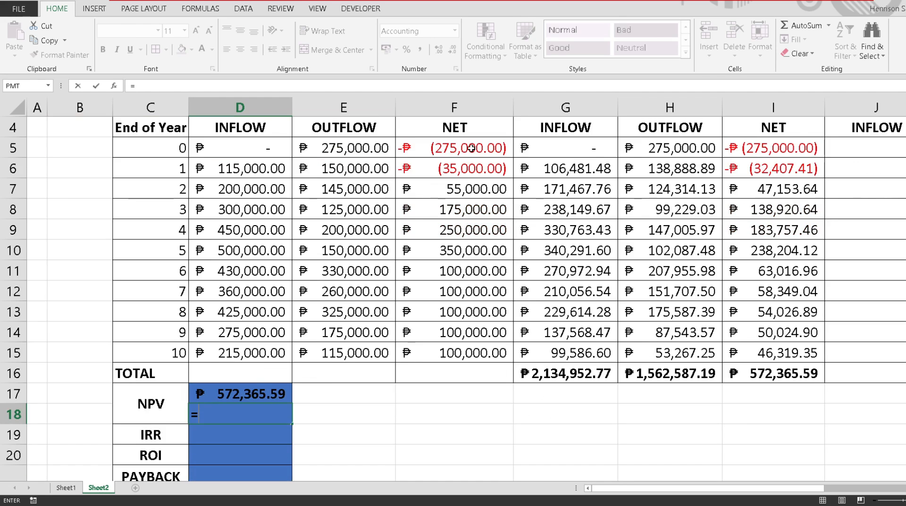
pyautogui.press('Escape')
pyautogui.scroll(1, 333, 452)
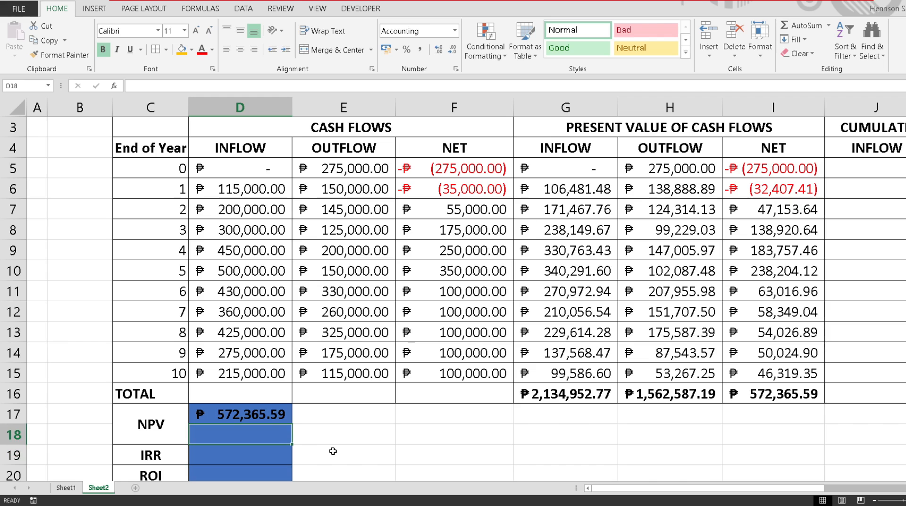
pyautogui.scroll(1, 333, 451)
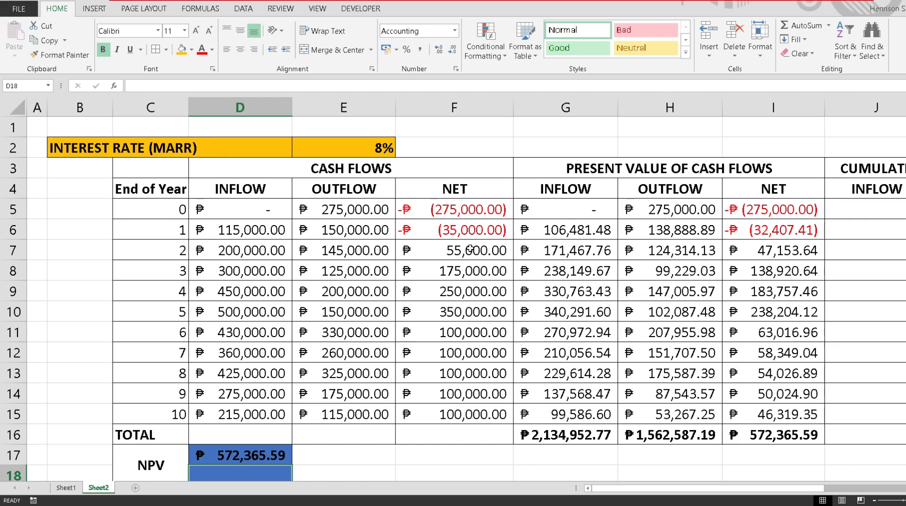
# Calculate the NPV a second way in D18 with the formula =F5+NPV(E2,F6:F15).
pyautogui.write('=')
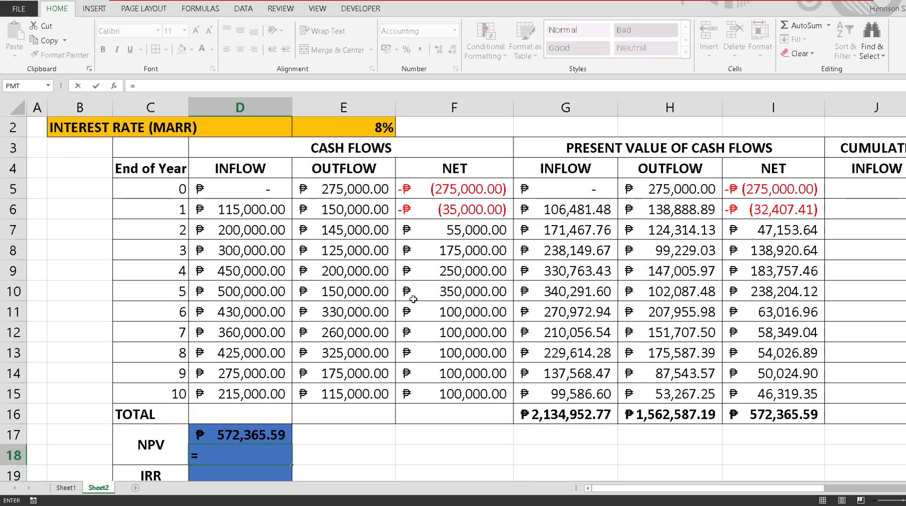
pyautogui.click(473, 189)
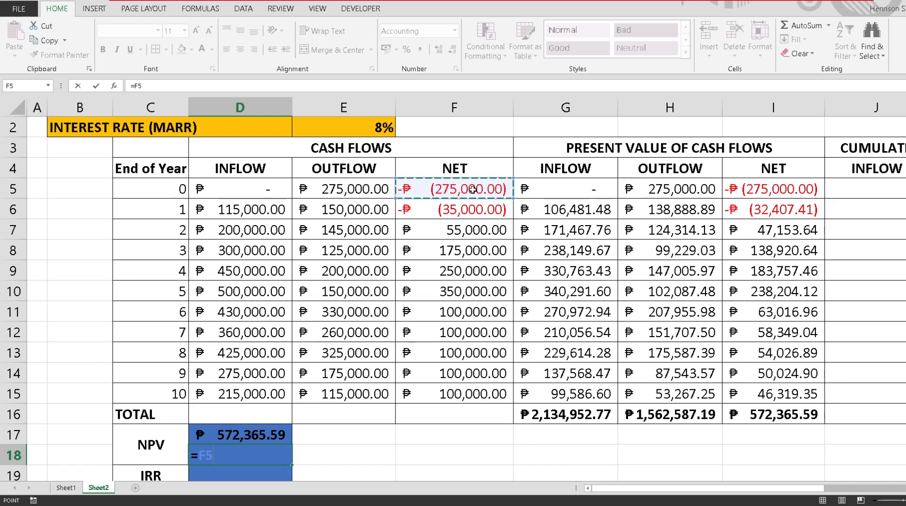
pyautogui.write('+')
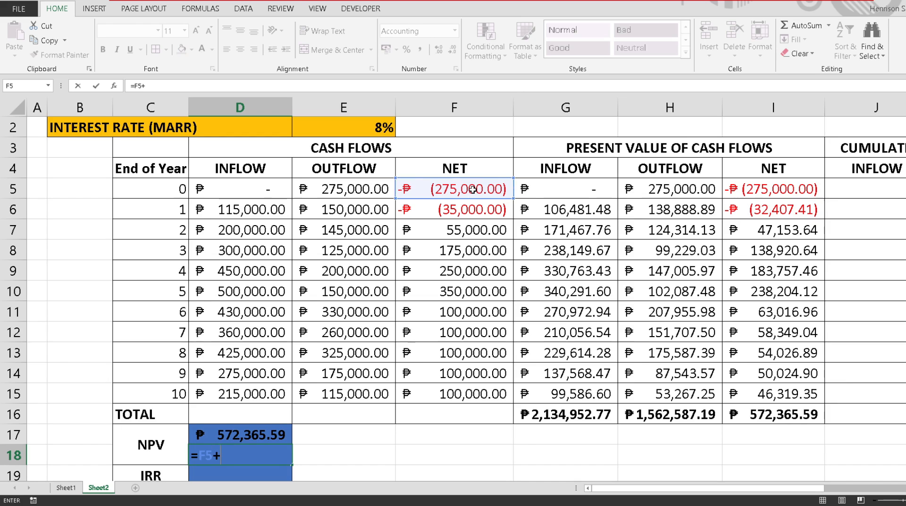
pyautogui.write('NPV(')
pyautogui.scroll(1, 474, 189)
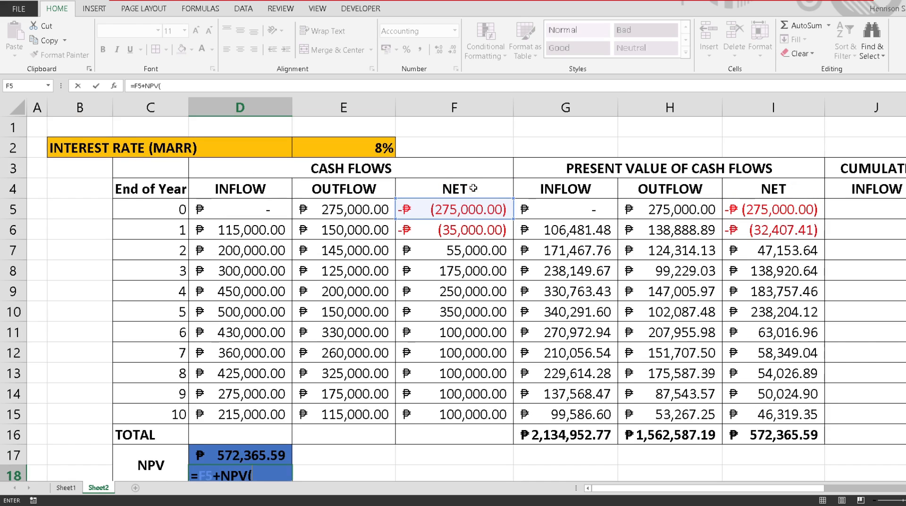
pyautogui.click(356, 147)
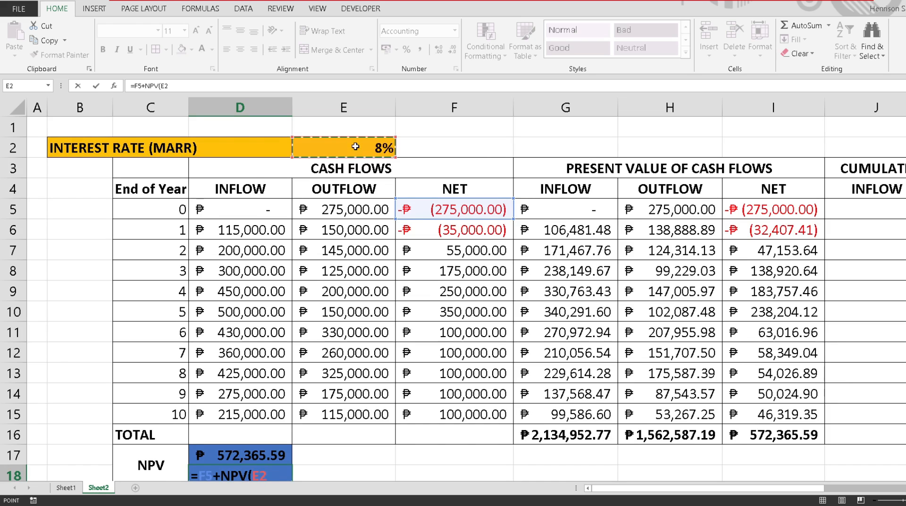
pyautogui.write(',')
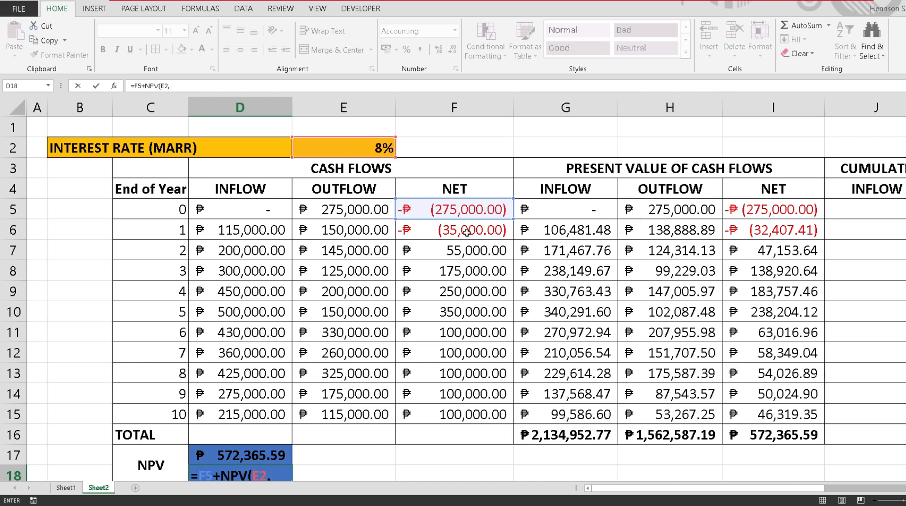
pyautogui.moveTo(468, 232); pyautogui.dragTo(457, 418)
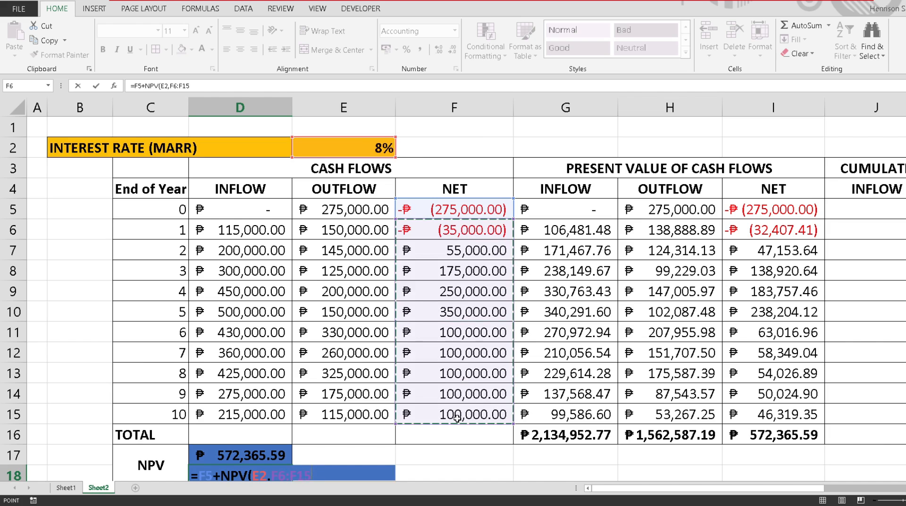
pyautogui.write(')')
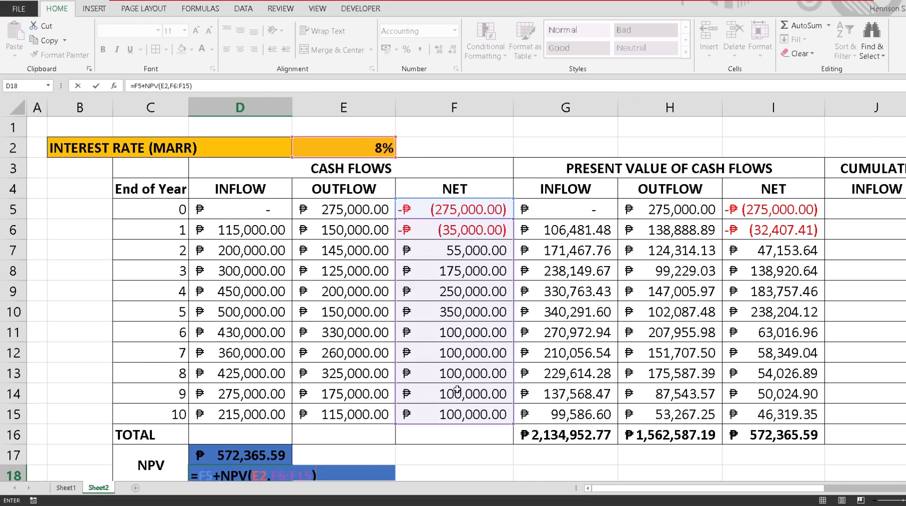
pyautogui.scroll(-1, 262, 453)
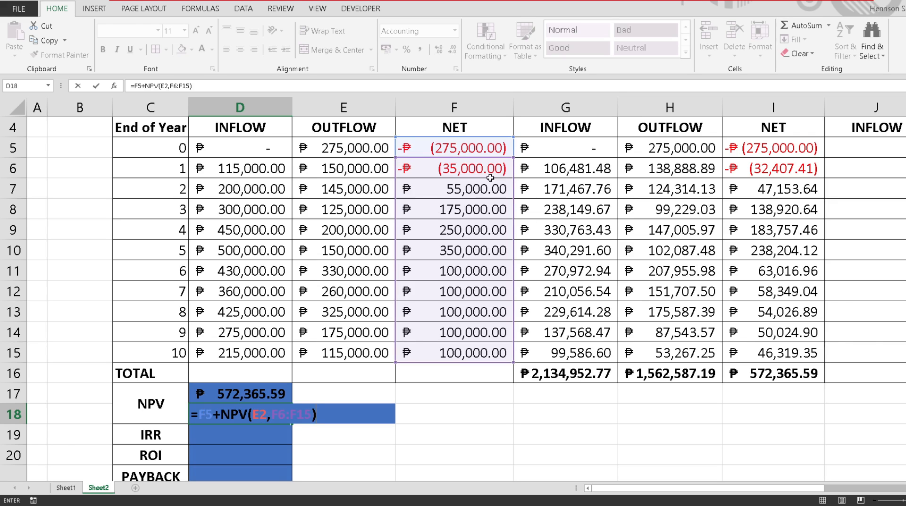
pyautogui.press('Return')
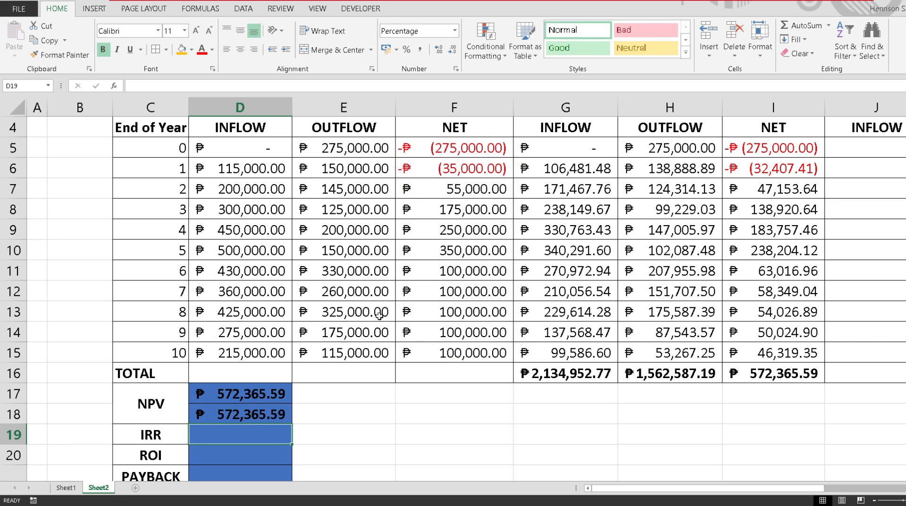
# Compare the two NPV cells D17 and D18 and check the net present values in I5:I15 behind the first.
pyautogui.click(239, 393)
pyautogui.scroll(1, 804, 231)
pyautogui.click(769, 208)
pyautogui.moveTo(770, 208); pyautogui.dragTo(778, 412)
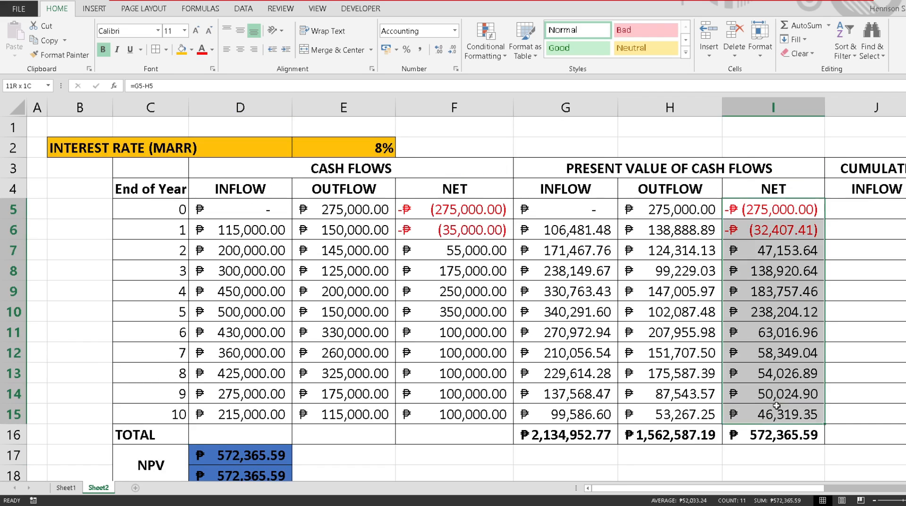
pyautogui.scroll(-1, 558, 332)
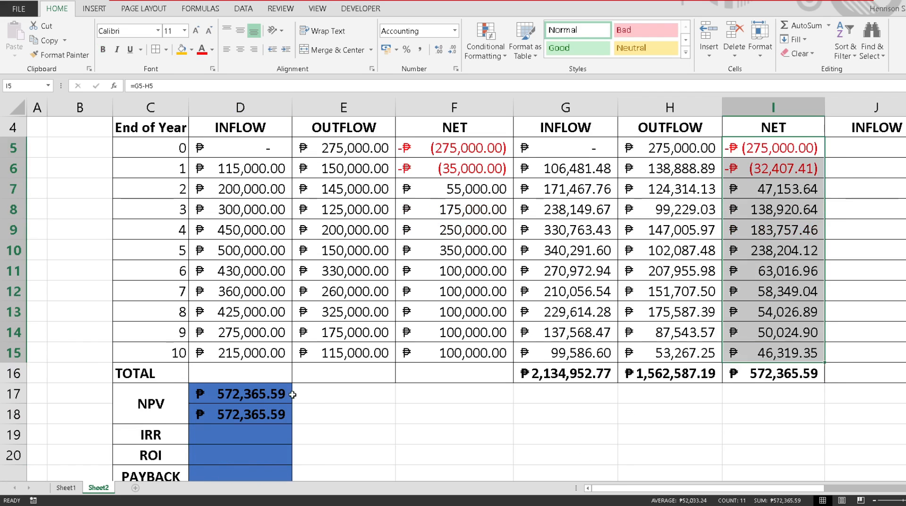
pyautogui.click(236, 415)
pyautogui.scroll(1, 236, 418)
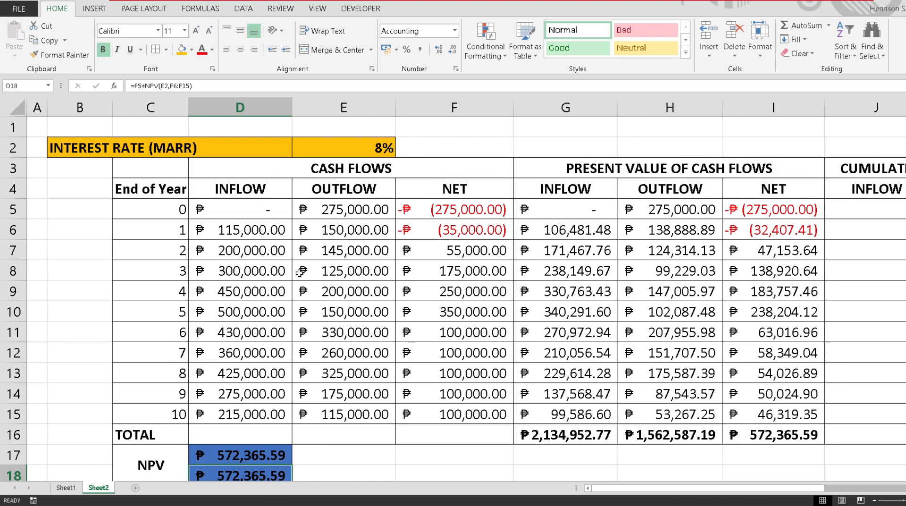
pyautogui.scroll(-1, 407, 313)
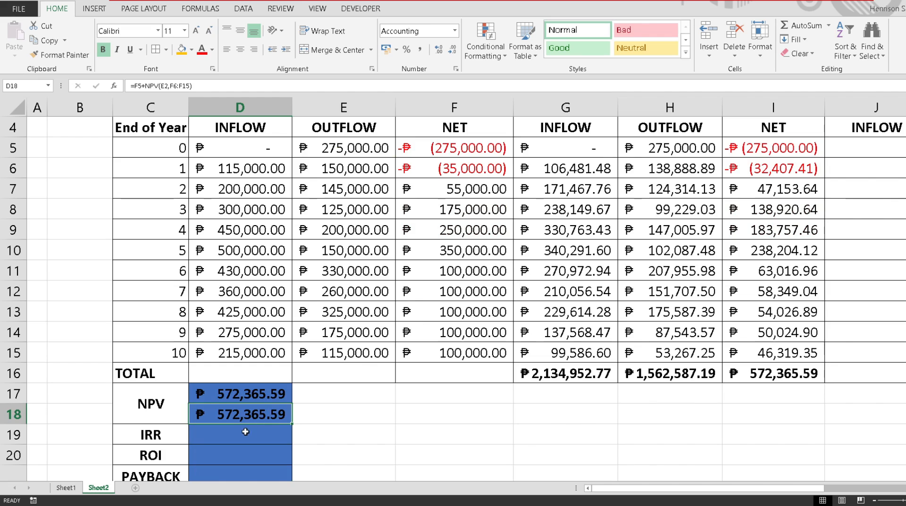
# Calculate the IRR in D19 from the net cash flows with =IRR(F5:F15,10%).
pyautogui.click(241, 430)
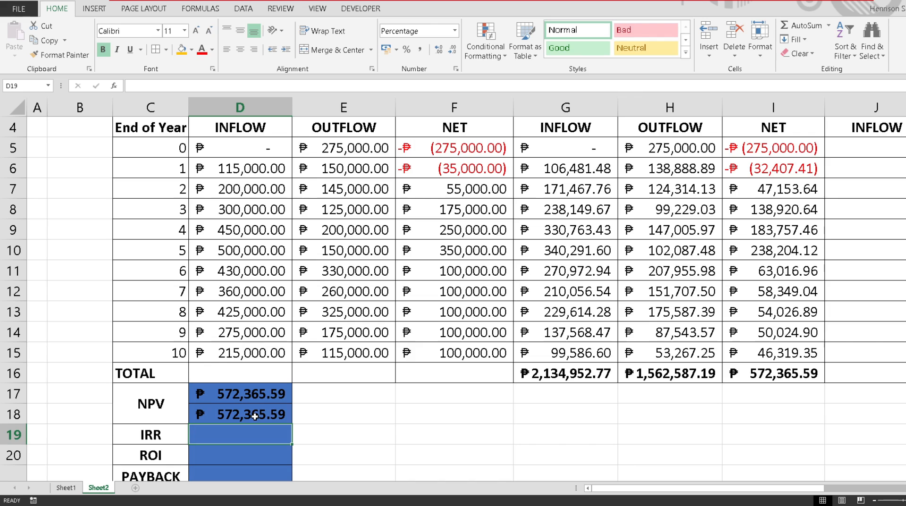
pyautogui.write('=')
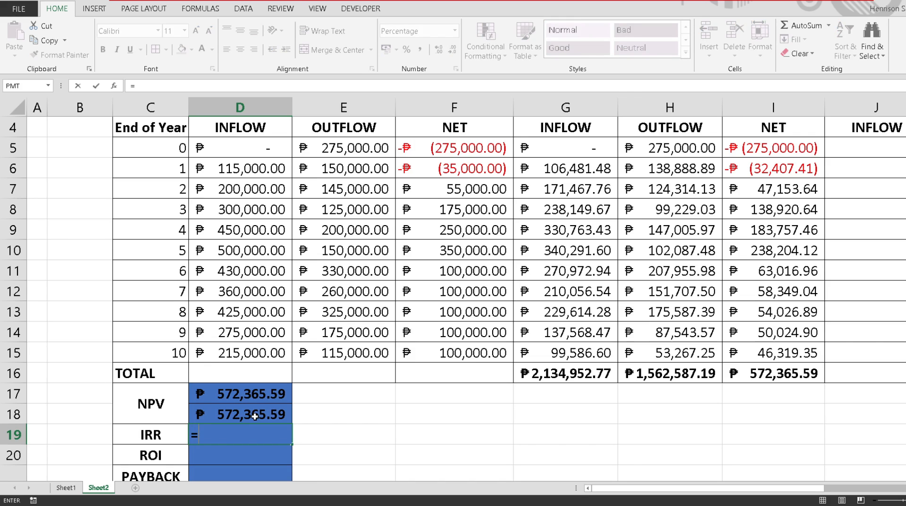
pyautogui.write('IRR(')
pyautogui.scroll(1, 293, 364)
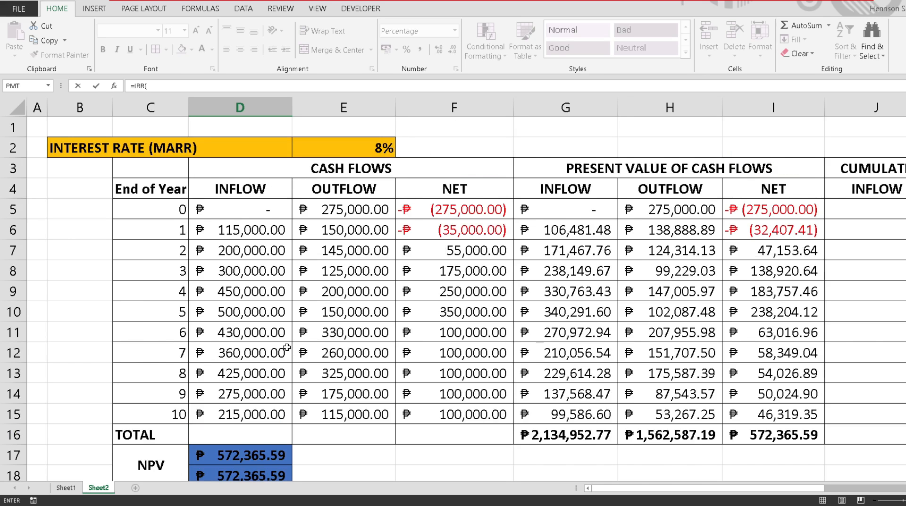
pyautogui.scroll(-2, 287, 347)
pyautogui.scroll(1, 444, 279)
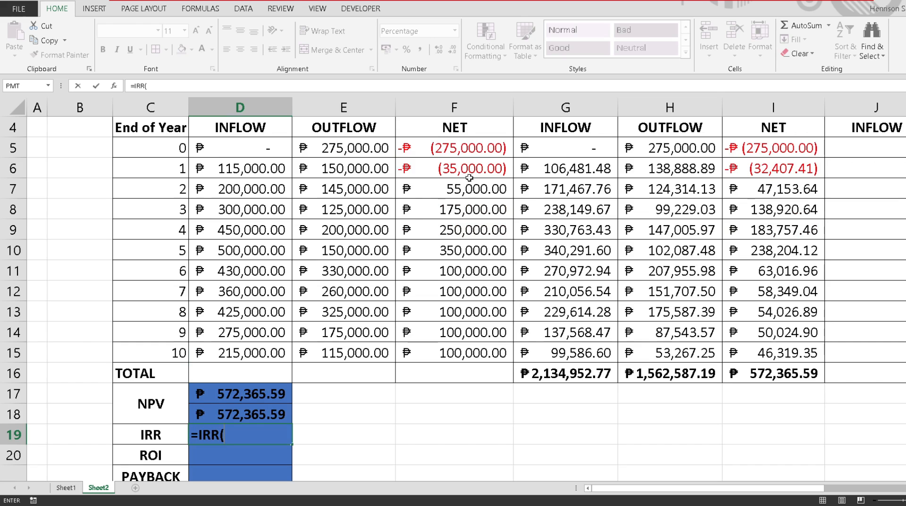
pyautogui.moveTo(473, 149); pyautogui.dragTo(480, 357)
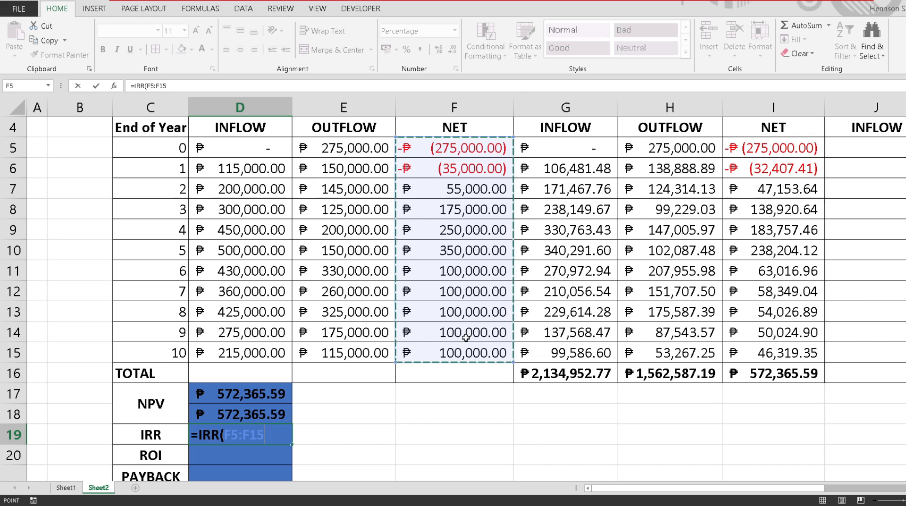
pyautogui.write(',')
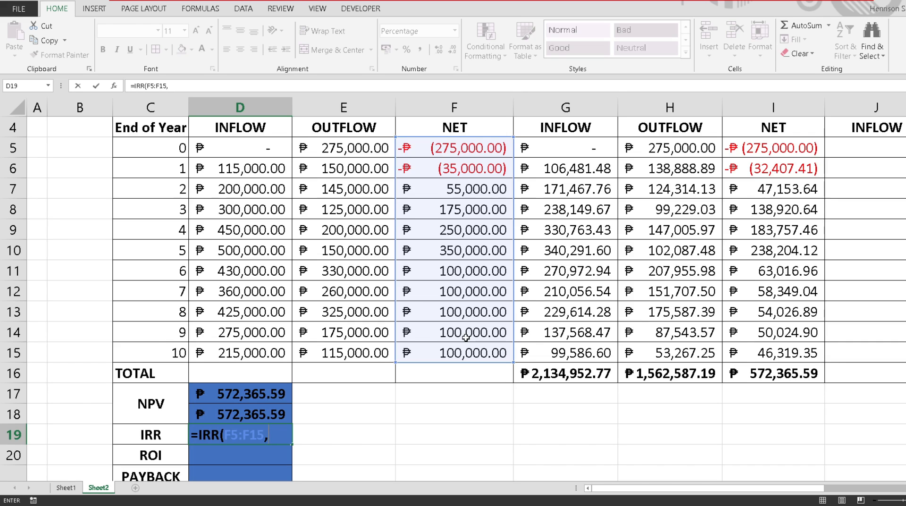
pyautogui.write('10%)')
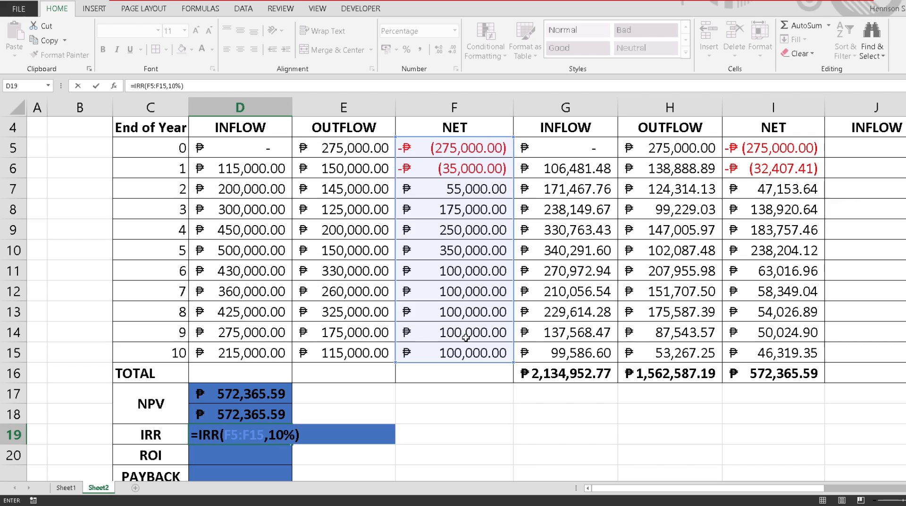
pyautogui.press('Return')
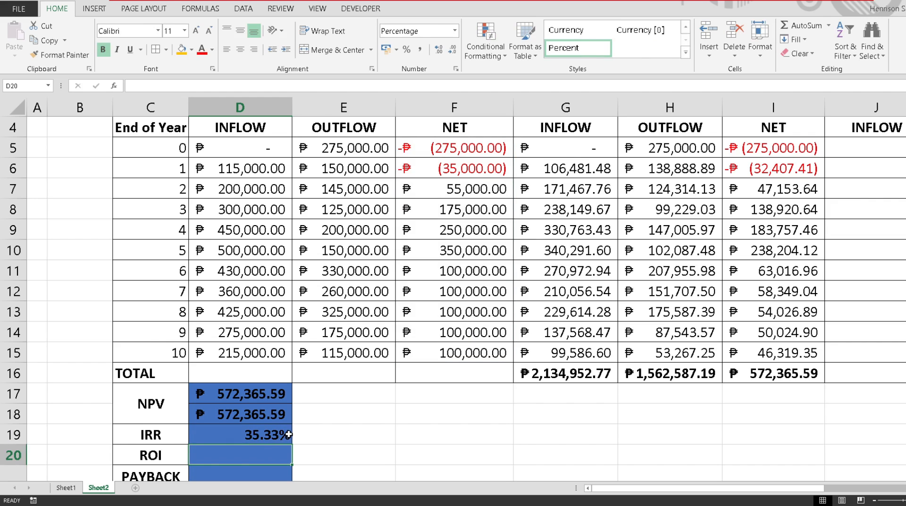
# Calculate the ROI in D20 by dividing the NPV by the total present value of outflows, =D18/H16.
pyautogui.scroll(-1, 562, 401)
pyautogui.write('=')
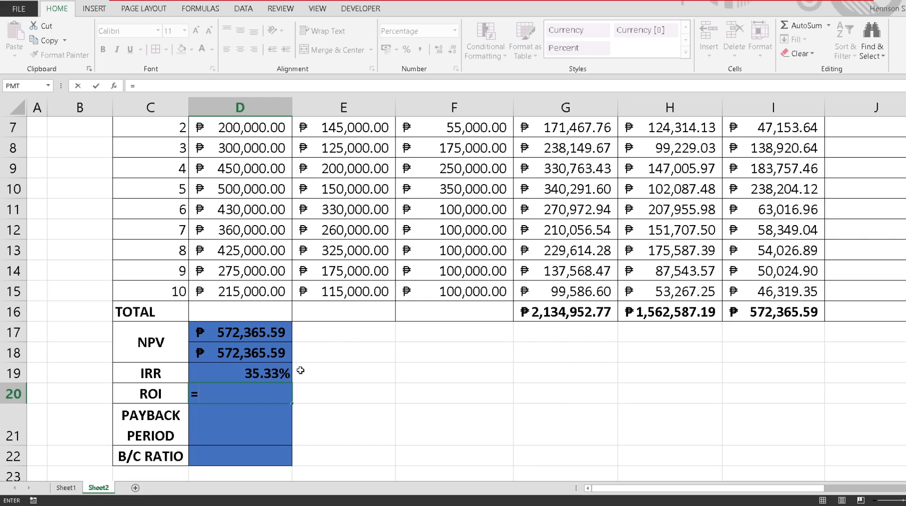
pyautogui.click(251, 349)
pyautogui.write('/')
pyautogui.scroll(2, 482, 351)
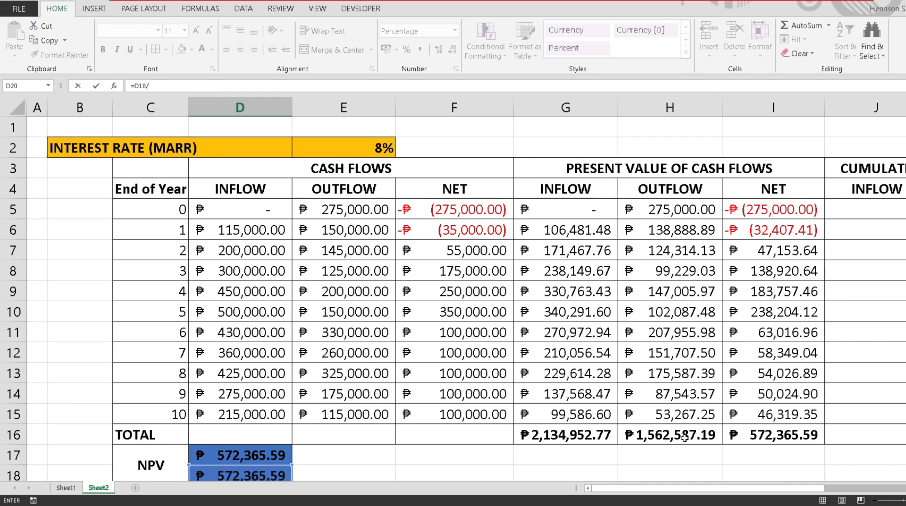
pyautogui.scroll(-1, 685, 438)
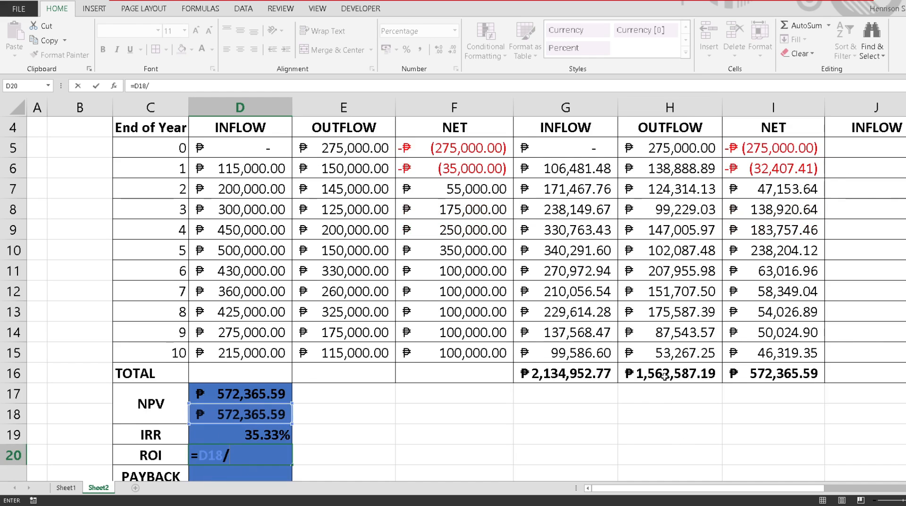
pyautogui.click(681, 377)
pyautogui.press('Return')
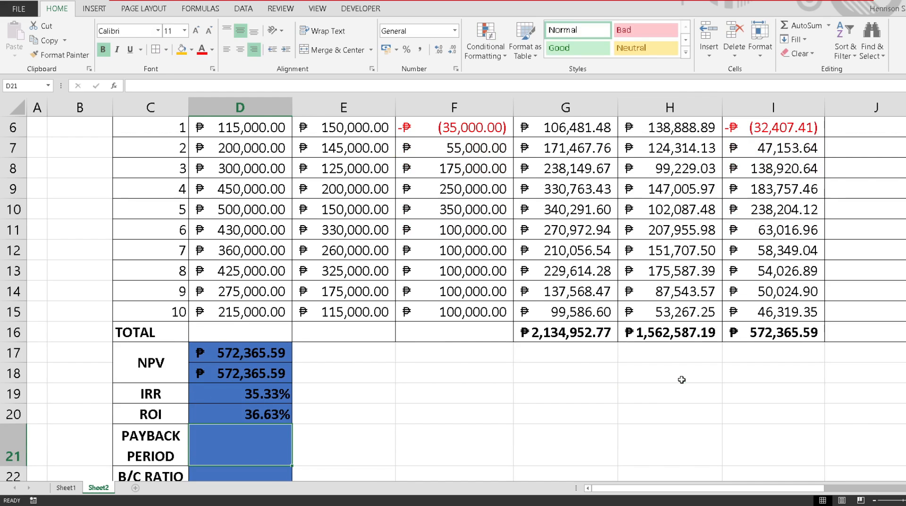
pyautogui.scroll(2, 682, 379)
pyautogui.scroll(-1, 681, 380)
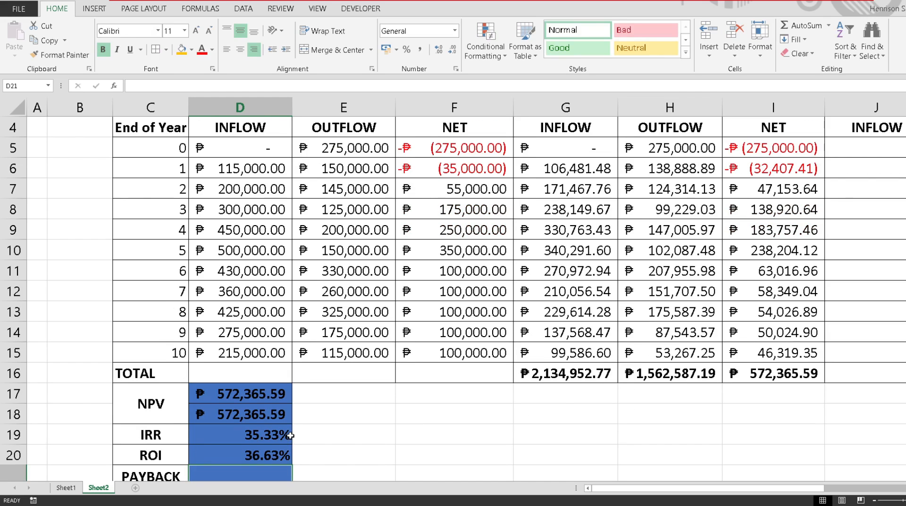
pyautogui.scroll(-2, 290, 436)
pyautogui.scroll(3, 307, 435)
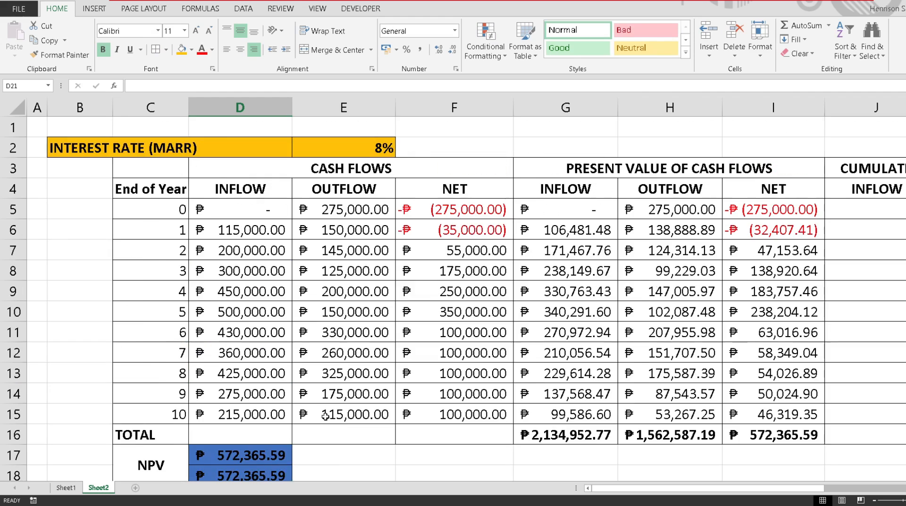
pyautogui.moveTo(781, 490); pyautogui.dragTo(685, 490)
pyautogui.scroll(-3, 442, 350)
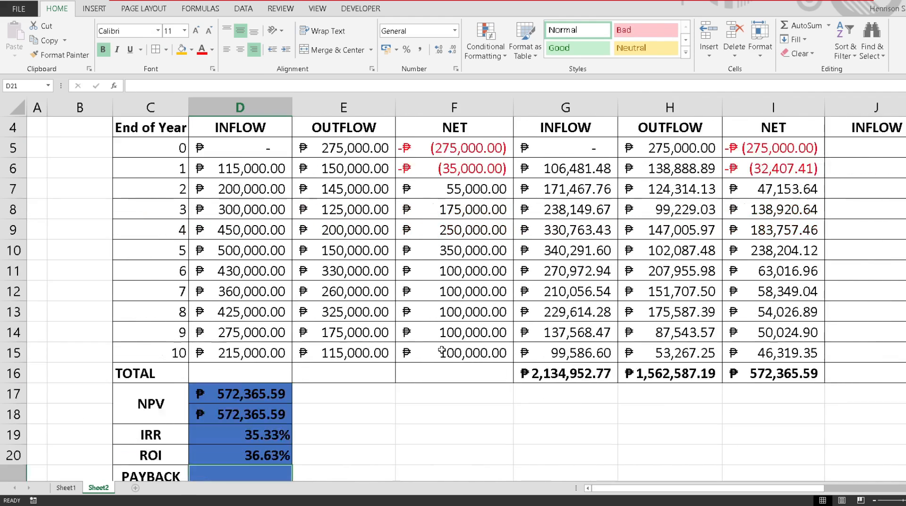
pyautogui.scroll(3, 448, 352)
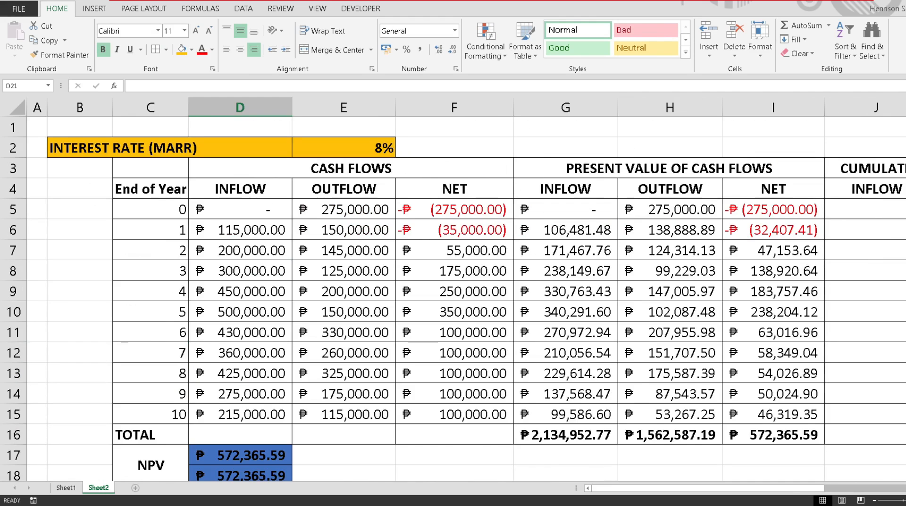
# Link the year 0 cumulative inflow in J5 to the present value of inflow with =G5.
pyautogui.moveTo(792, 491); pyautogui.dragTo(893, 491)
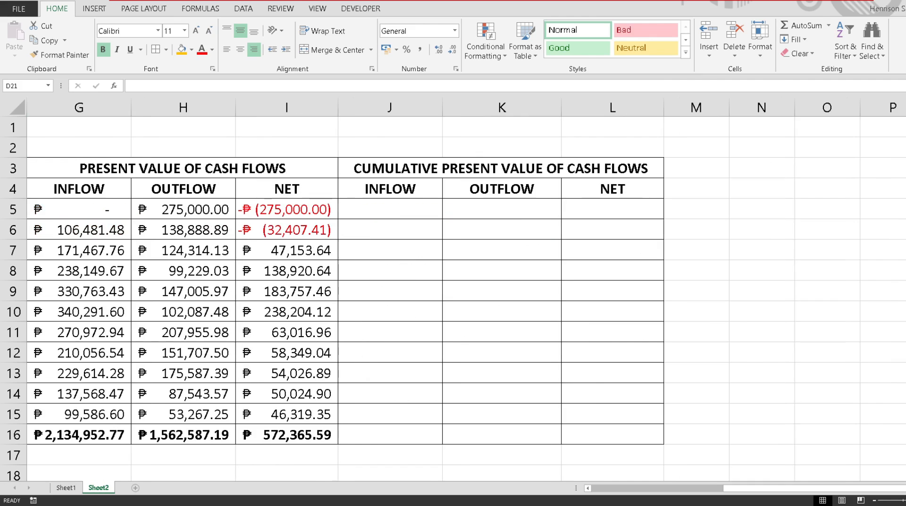
pyautogui.click(588, 488)
pyautogui.click(528, 216)
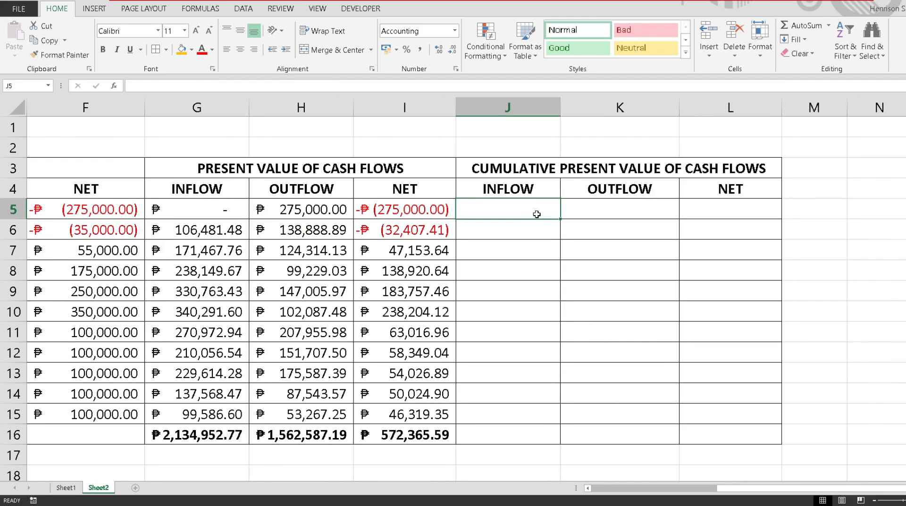
pyautogui.write('=')
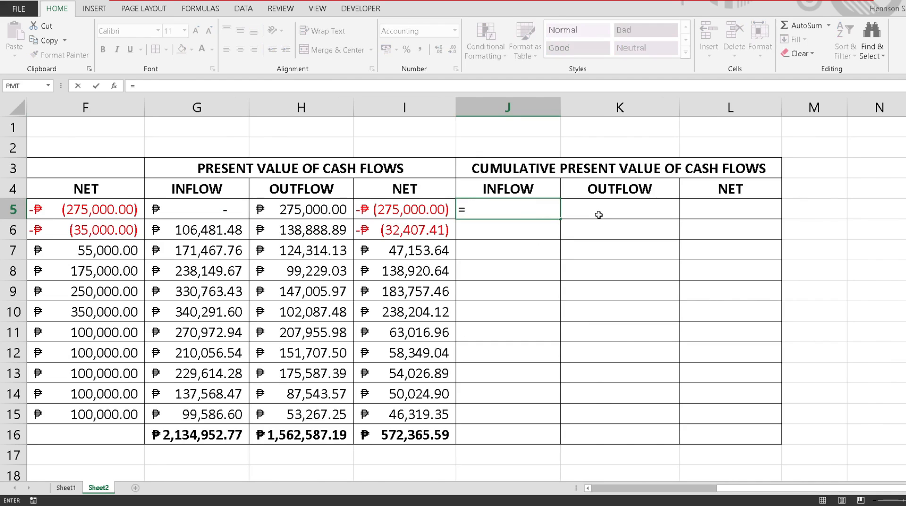
pyautogui.press('Escape')
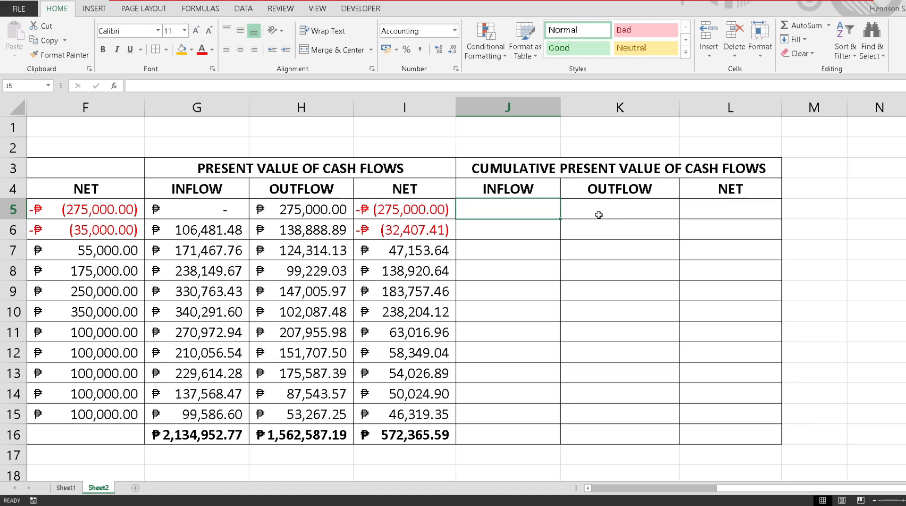
pyautogui.write('=')
pyautogui.press('Left')
pyautogui.press('Left')
pyautogui.press('Left')
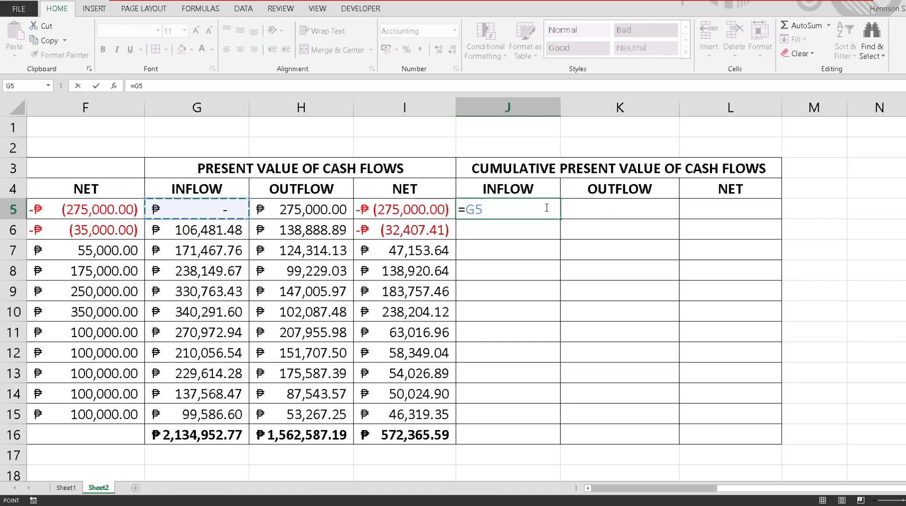
pyautogui.press('Return')
# Accumulate the inflow present values in J6 with =J5+G6 and fill the formula down to J15.
pyautogui.write('=')
pyautogui.press('Up')
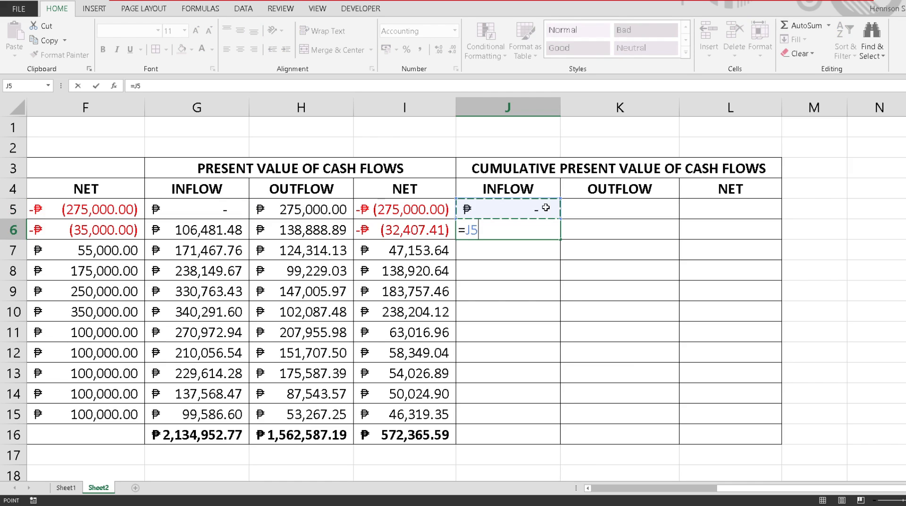
pyautogui.write('+')
pyautogui.press('Left')
pyautogui.press('Left')
pyautogui.press('Left')
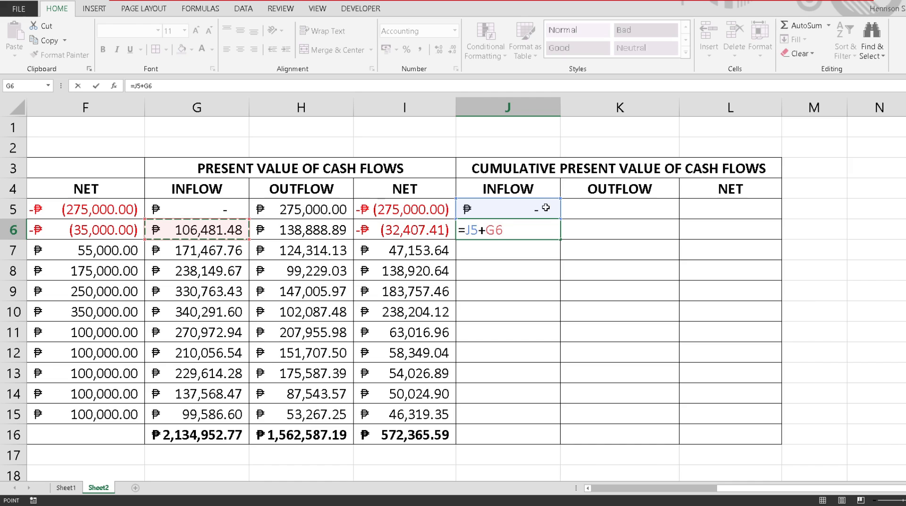
pyautogui.hotkey('ctrl', 'Return')
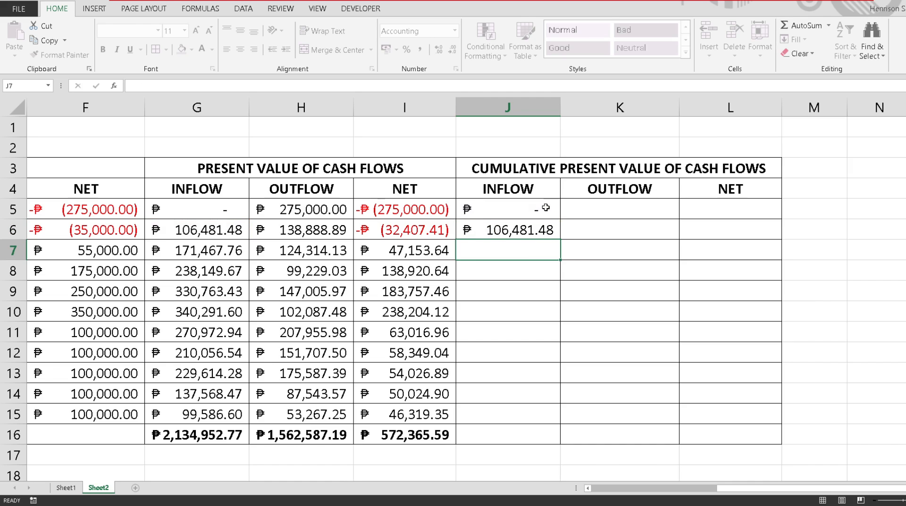
pyautogui.moveTo(566, 239); pyautogui.dragTo(545, 415)
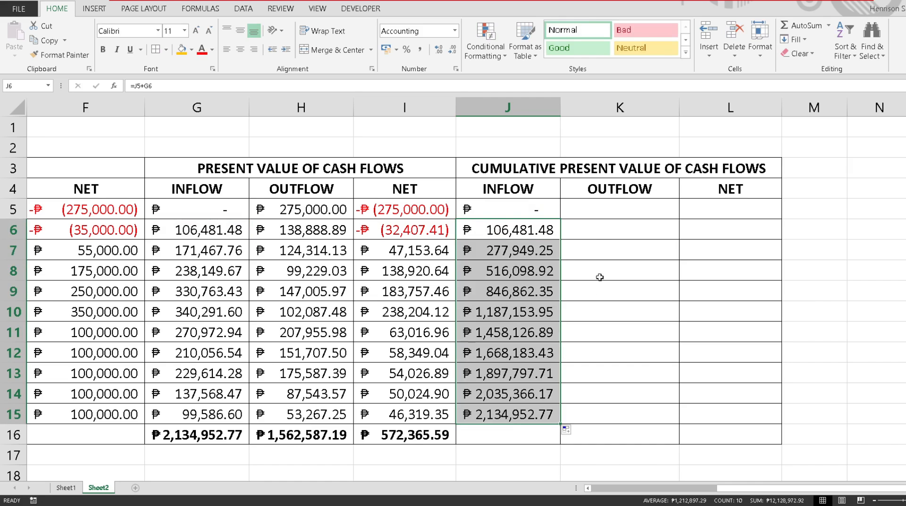
# Link the year 0 cumulative outflow in K5 to the present value of outflow with =H5.
pyautogui.click(615, 208)
pyautogui.write('=')
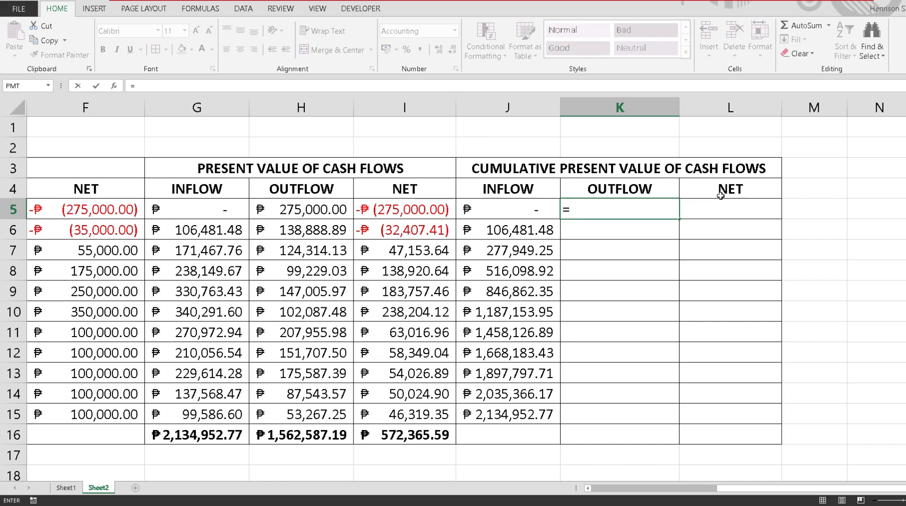
pyautogui.press('Left')
pyautogui.press('Left')
pyautogui.press('Left')
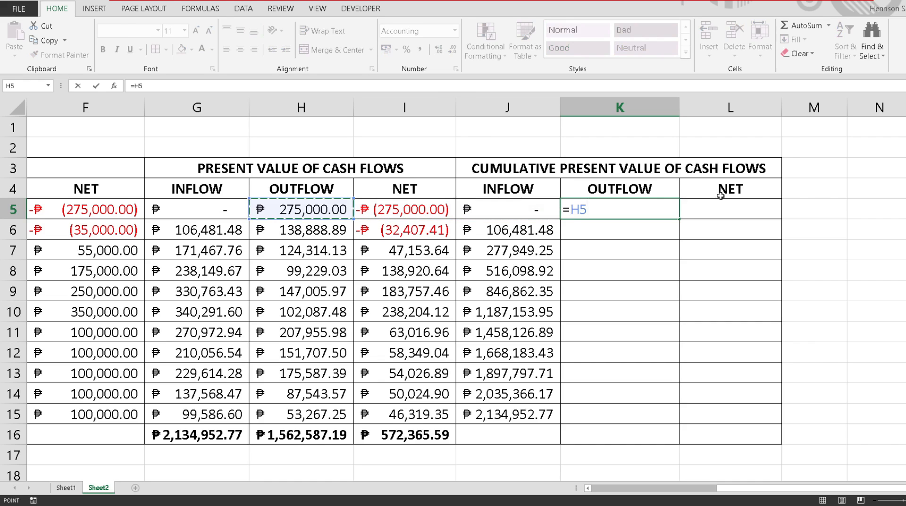
pyautogui.press('Return')
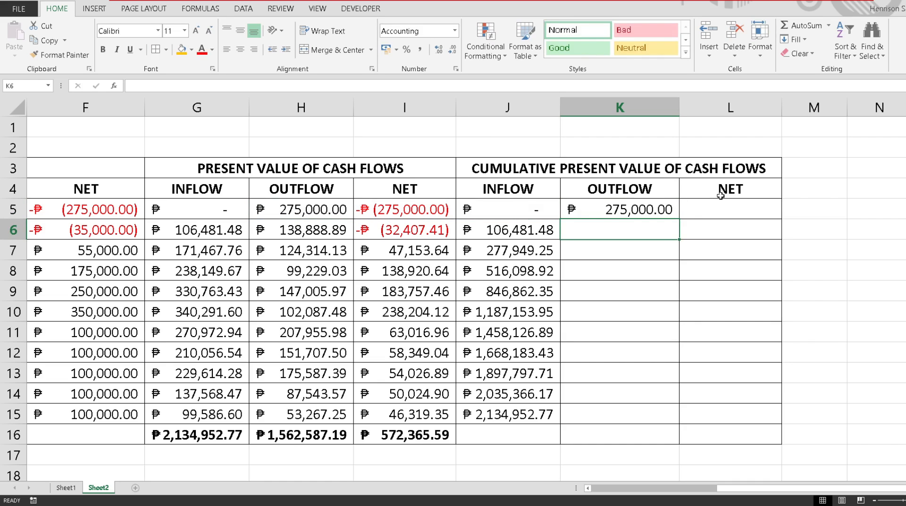
# Accumulate the outflow present values in K6 with =K5+H6 and fill the formula down to K15.
pyautogui.write('=')
pyautogui.press('Up')
pyautogui.write('+')
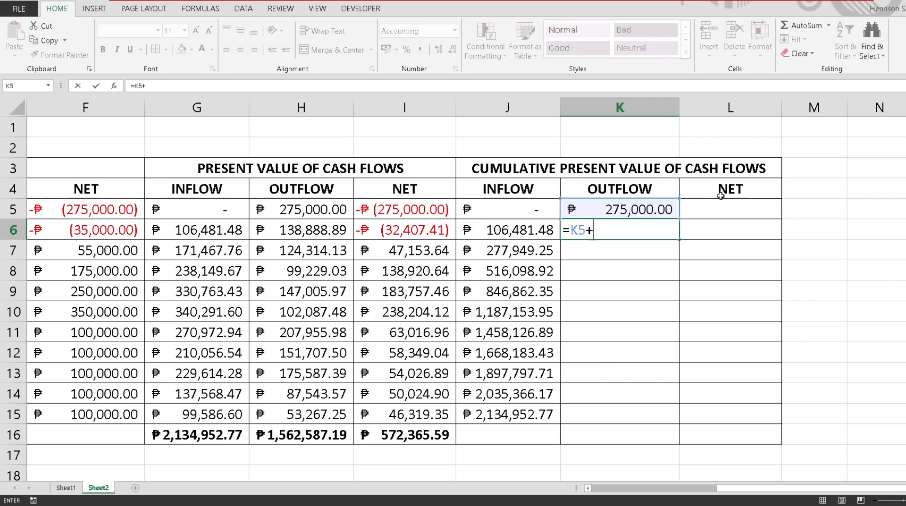
pyautogui.press('Left')
pyautogui.press('Left')
pyautogui.press('Left')
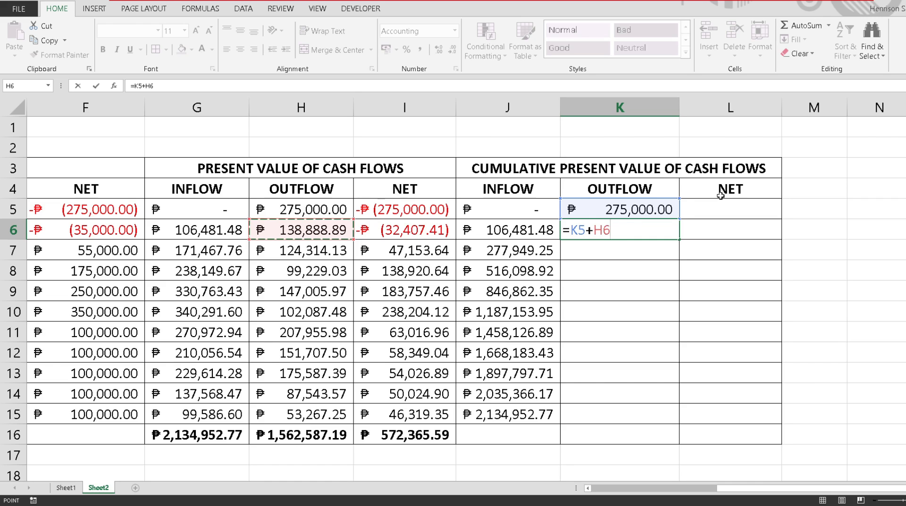
pyautogui.press('Return')
pyautogui.click(660, 231)
pyautogui.moveTo(684, 241); pyautogui.dragTo(657, 419)
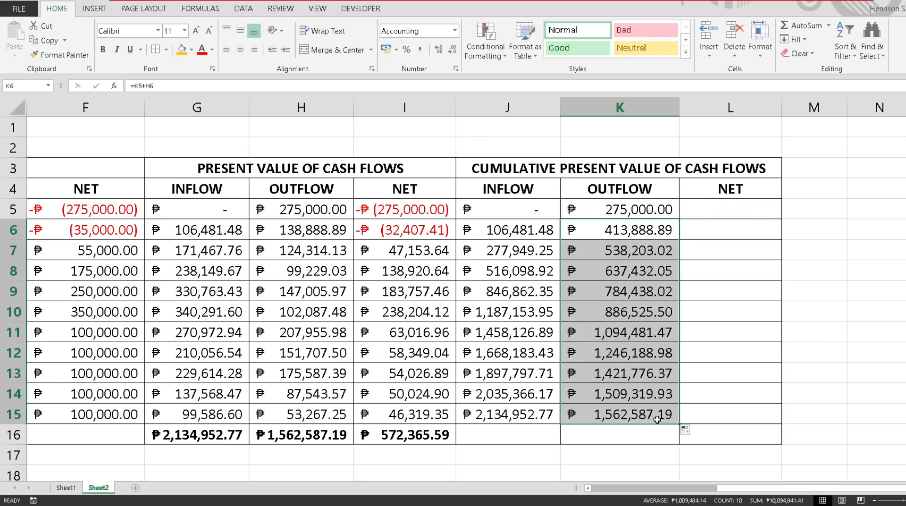
# Calculate the cumulative net present value in L5 with =J5-K5 and fill the formula down to L15.
pyautogui.click(754, 211)
pyautogui.write('=')
pyautogui.press('Left')
pyautogui.press('Left')
pyautogui.write('-')
pyautogui.press('Left')
pyautogui.press('Return')
pyautogui.click(754, 210)
pyautogui.moveTo(782, 219); pyautogui.dragTo(781, 425)
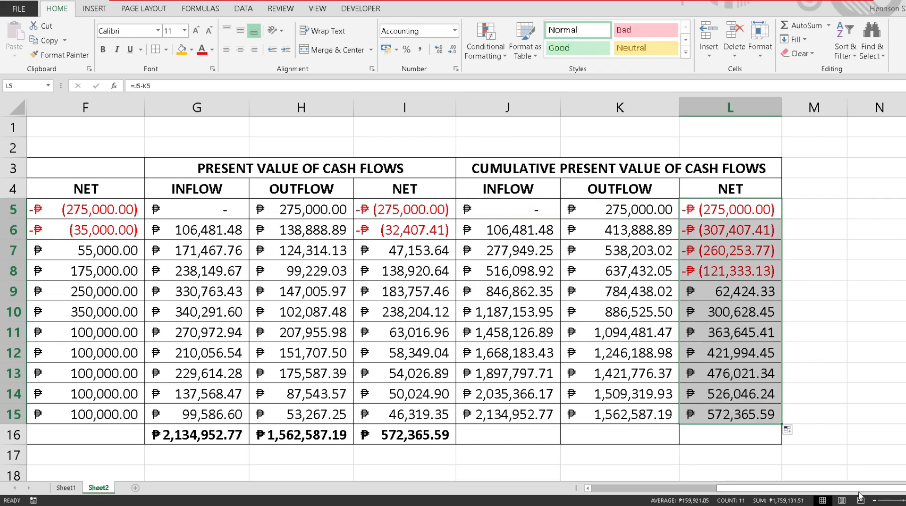
# Examine the cumulative net present values in L5:L15 for the first year with a positive value.
pyautogui.hscroll(-3, 302, 384)
pyautogui.scroll(-2, 241, 322)
pyautogui.scroll(-2, 240, 321)
pyautogui.scroll(4, 243, 318)
pyautogui.moveTo(716, 491); pyautogui.dragTo(852, 486)
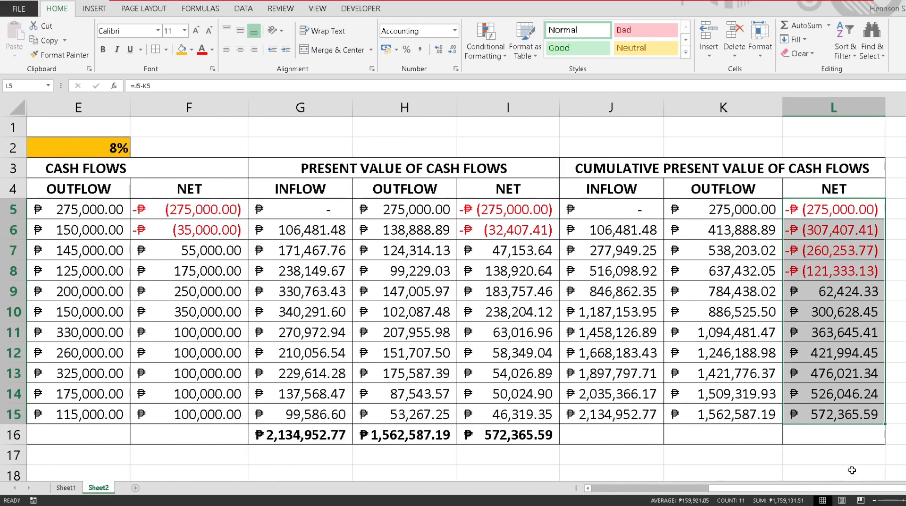
pyautogui.click(847, 208)
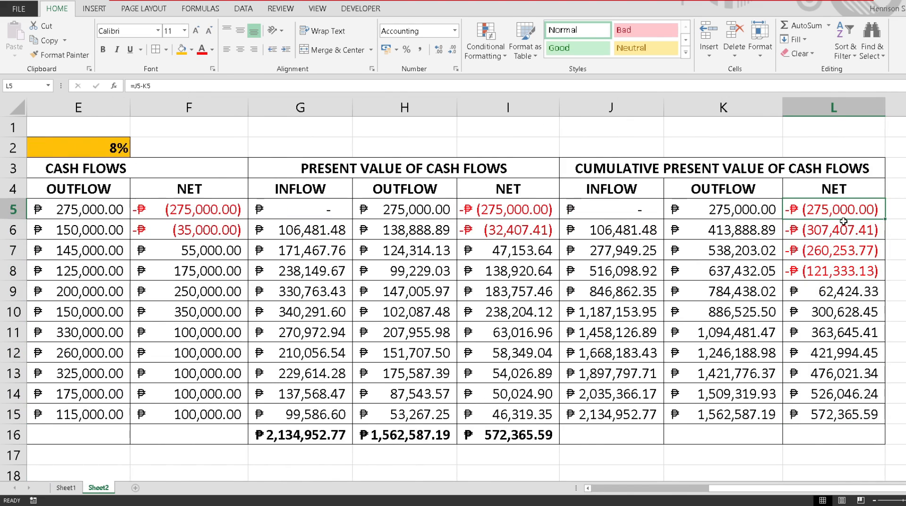
pyautogui.moveTo(843, 212); pyautogui.dragTo(846, 271)
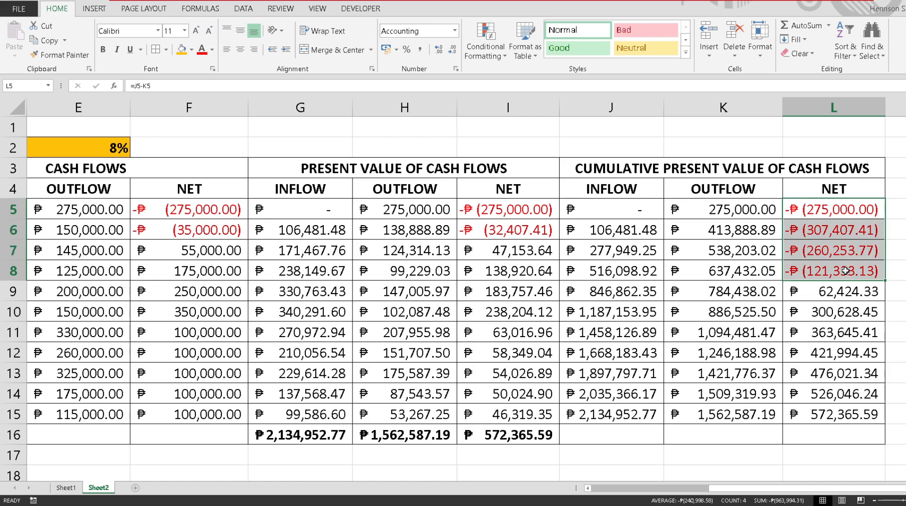
pyautogui.click(844, 297)
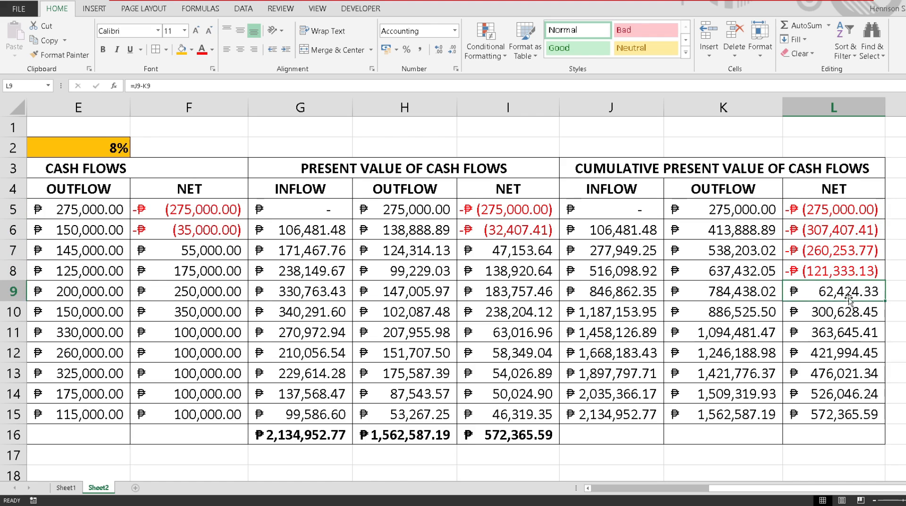
# Highlight the year 4 row from C9 to L9 with a green fill.
pyautogui.moveTo(845, 291); pyautogui.dragTo(166, 287)
pyautogui.click(191, 51)
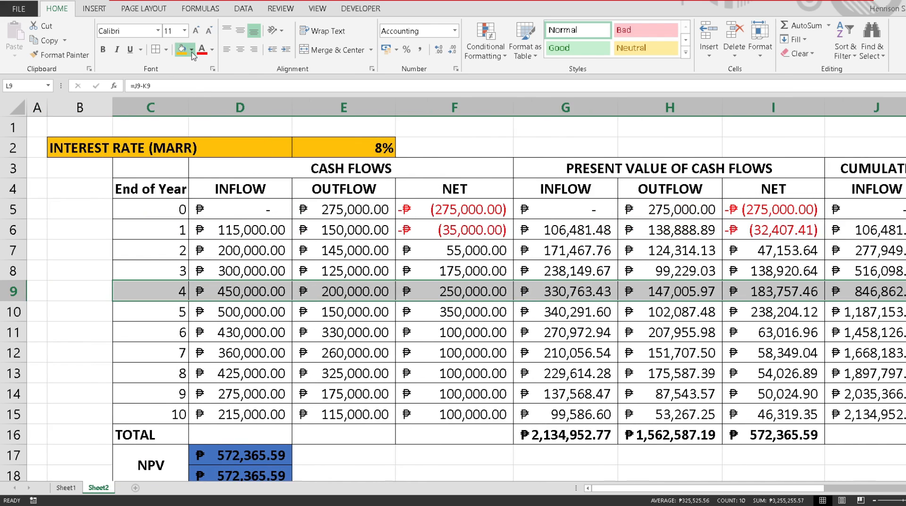
pyautogui.click(279, 76)
pyautogui.moveTo(836, 487); pyautogui.dragTo(522, 480)
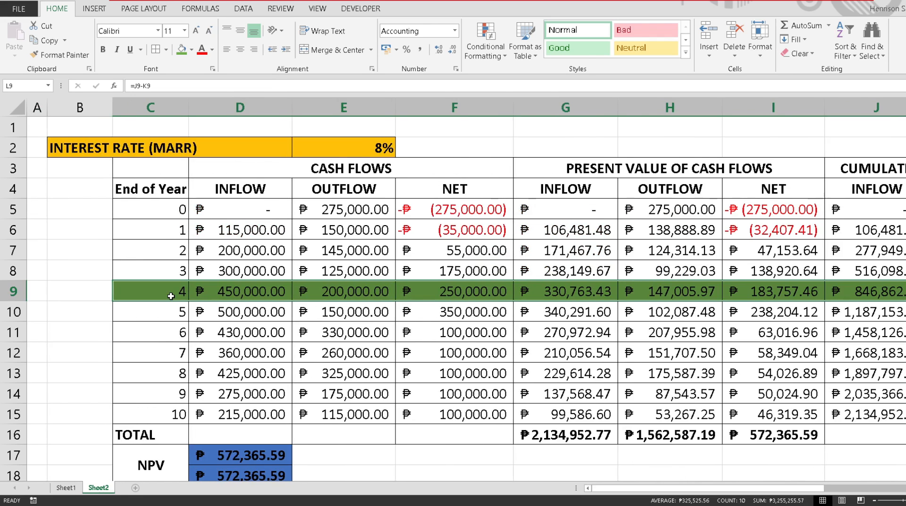
# Enter YEAR 4 as the payback period in D21.
pyautogui.scroll(-3, 171, 296)
pyautogui.click(273, 362)
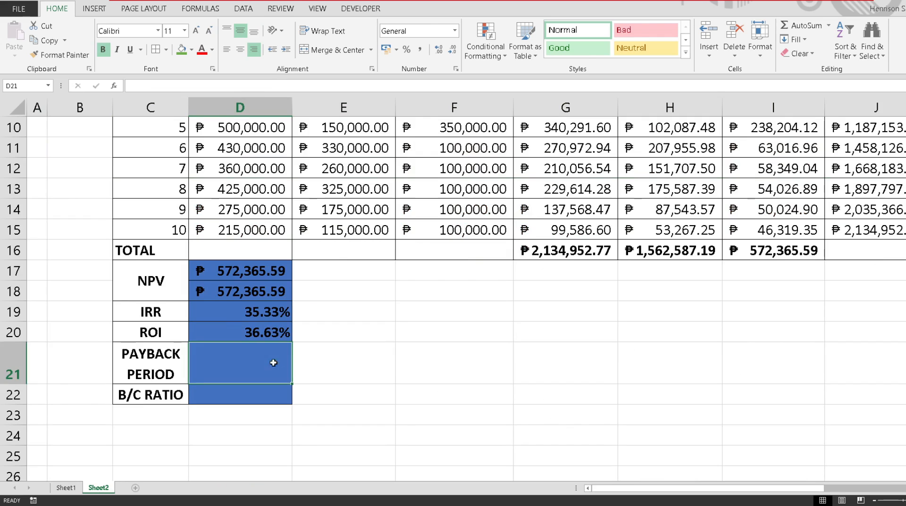
pyautogui.write('YEAR 4')
pyautogui.click(305, 373)
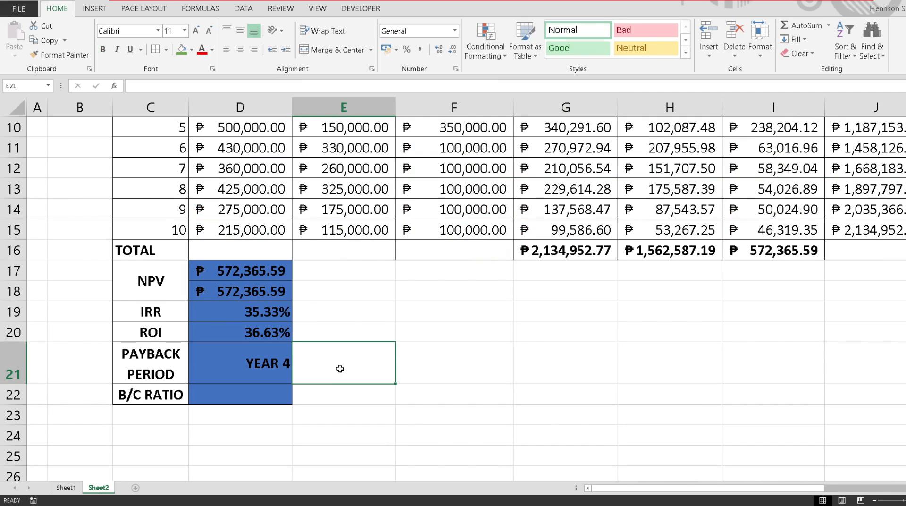
# Calculate the B/C ratio in D22 by dividing the total present value of inflows by that of outflows, =G16/H16.
pyautogui.click(262, 392)
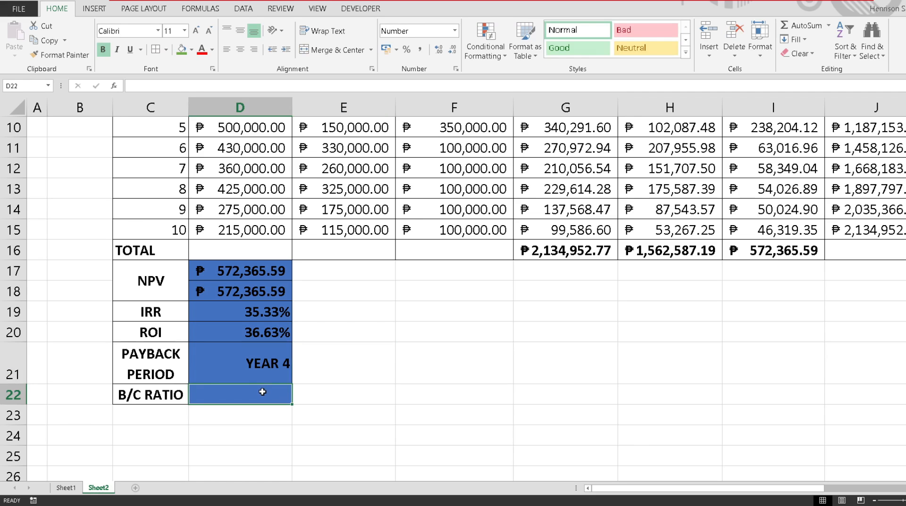
pyautogui.scroll(3, 262, 392)
pyautogui.scroll(-2, 262, 345)
pyautogui.scroll(2, 262, 392)
pyautogui.scroll(-2, 427, 402)
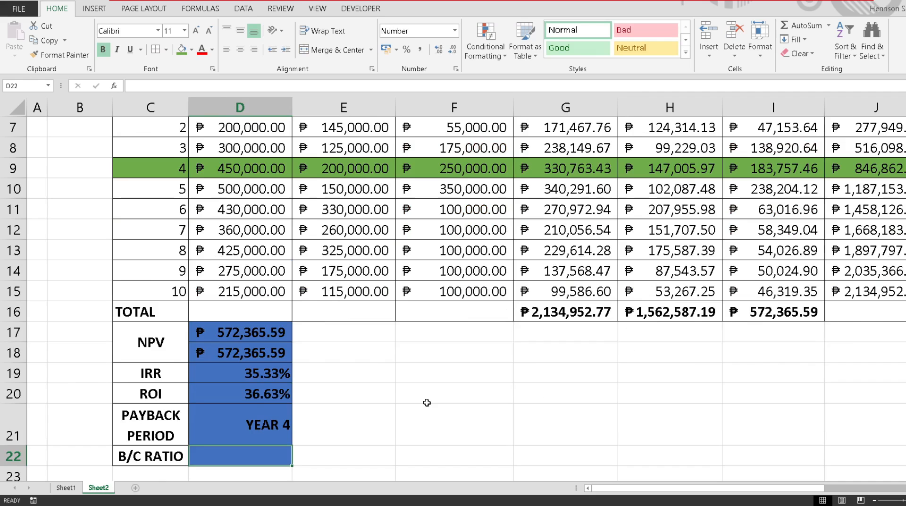
pyautogui.scroll(1, 427, 402)
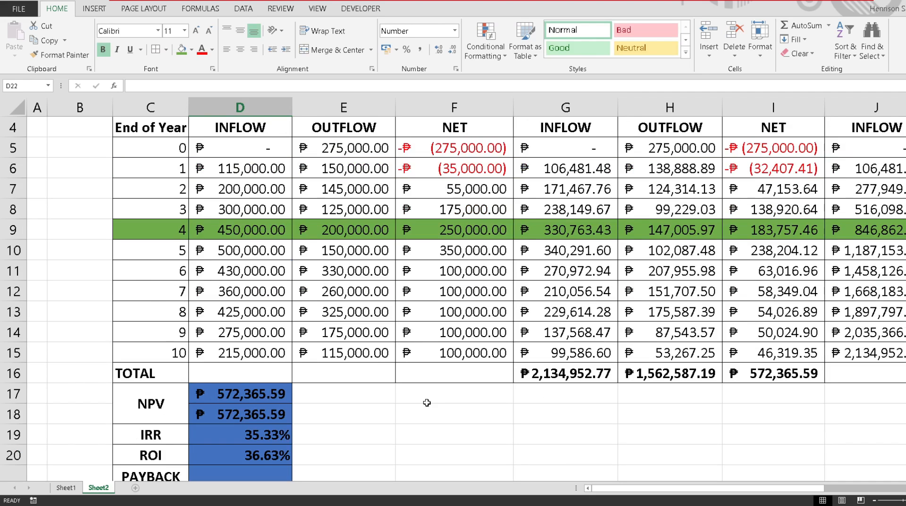
pyautogui.scroll(-1, 427, 402)
pyautogui.write('=')
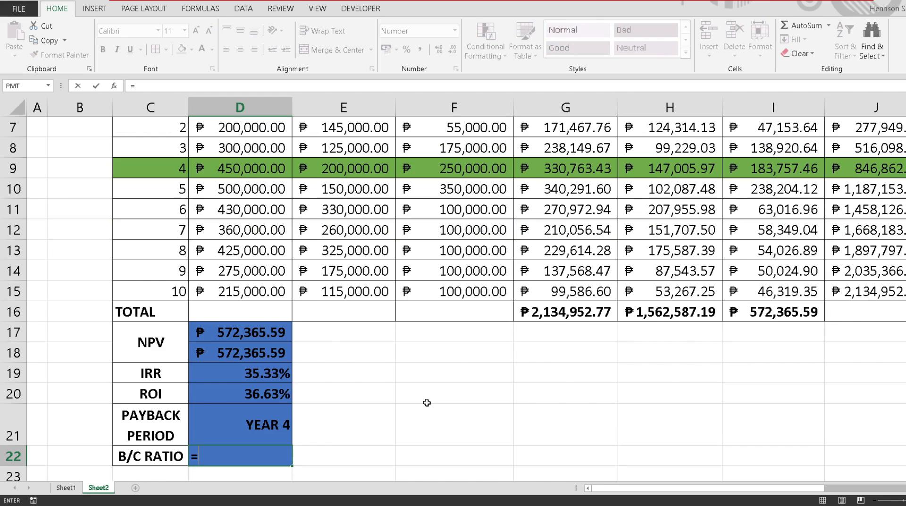
pyautogui.scroll(1, 427, 402)
pyautogui.scroll(1, 427, 402)
pyautogui.scroll(-1, 427, 402)
pyautogui.scroll(1, 427, 402)
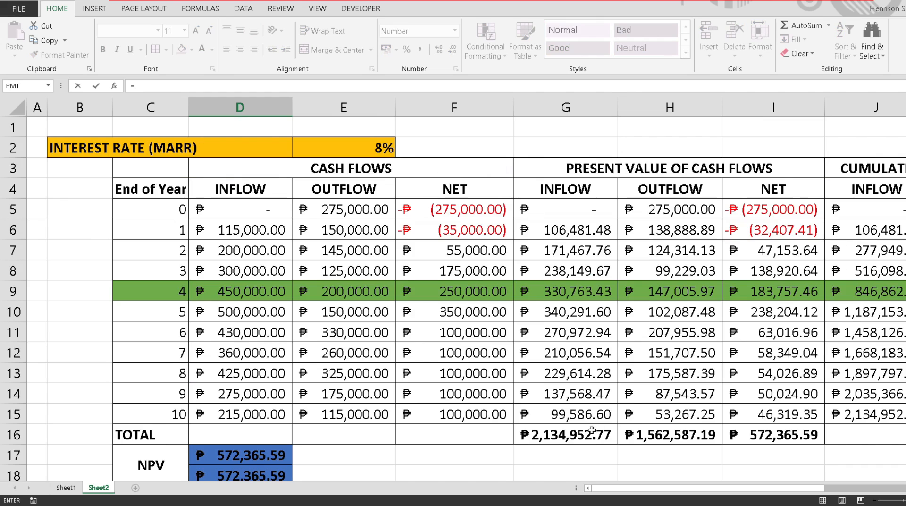
pyautogui.click(577, 436)
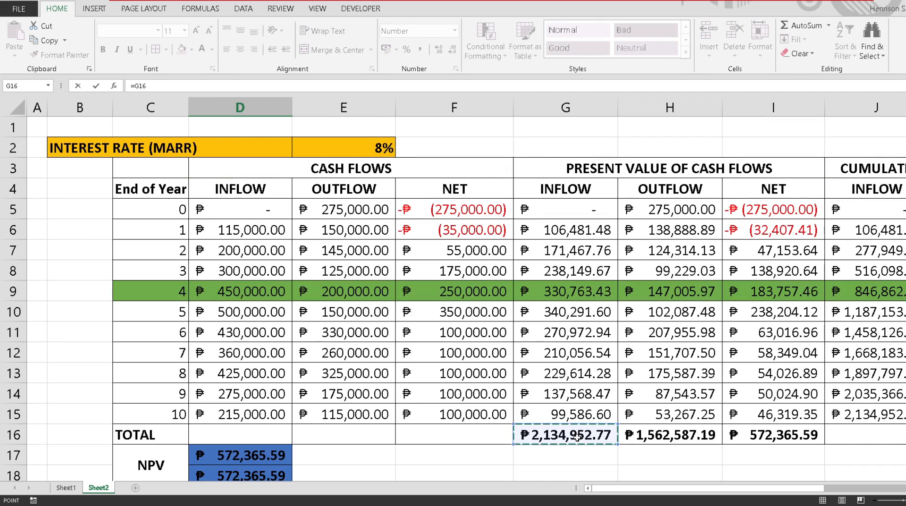
pyautogui.write('/')
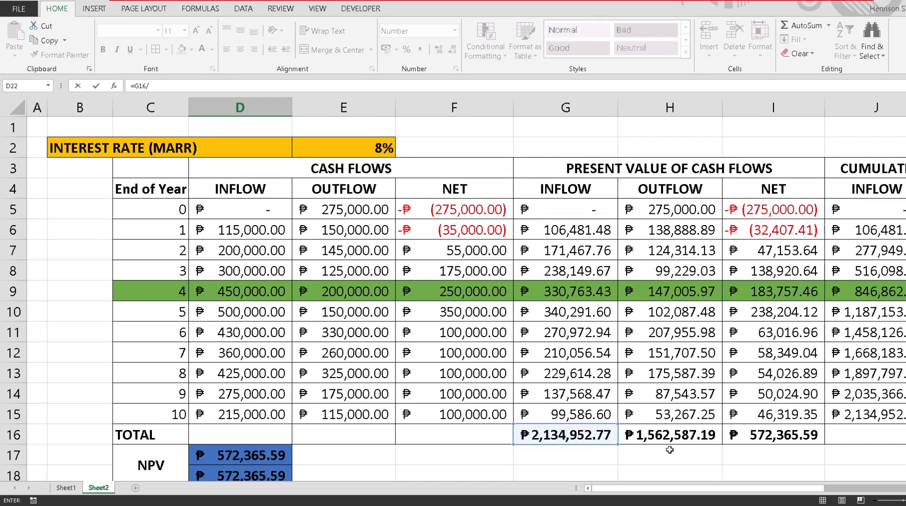
pyautogui.click(681, 431)
pyautogui.press('Return')
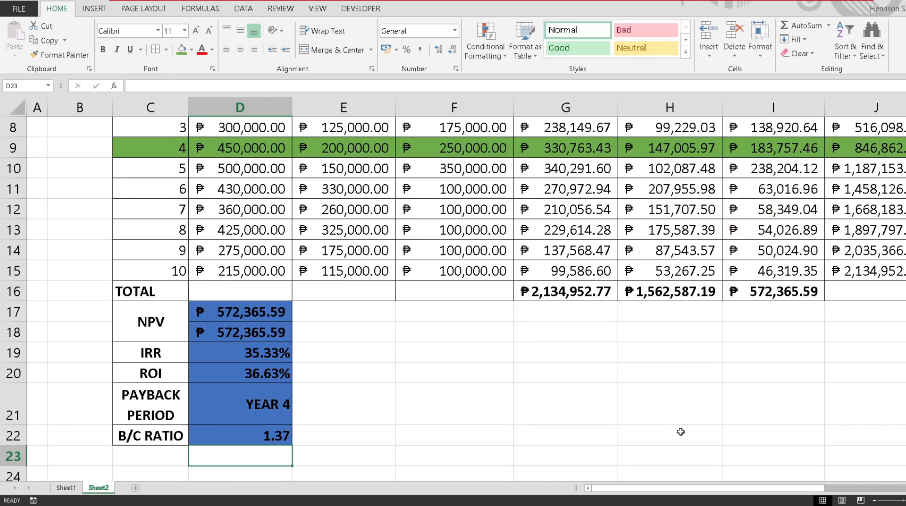
pyautogui.click(277, 436)
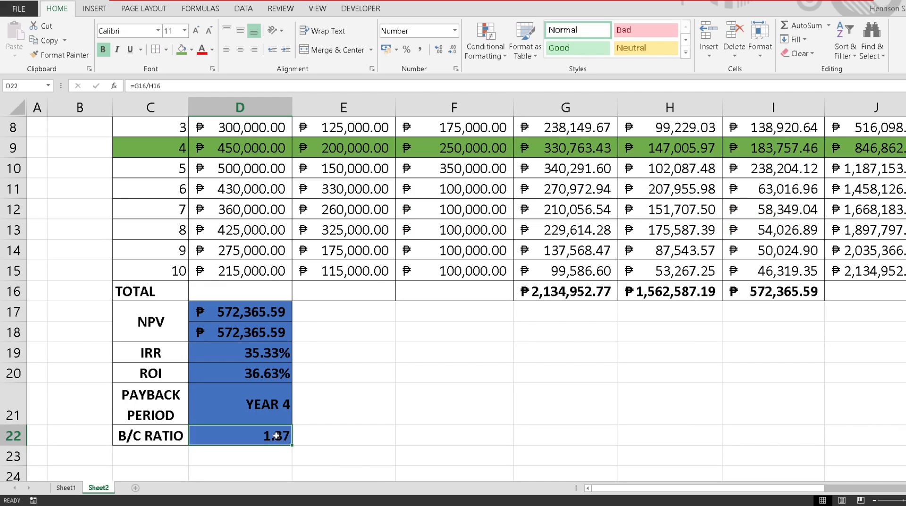